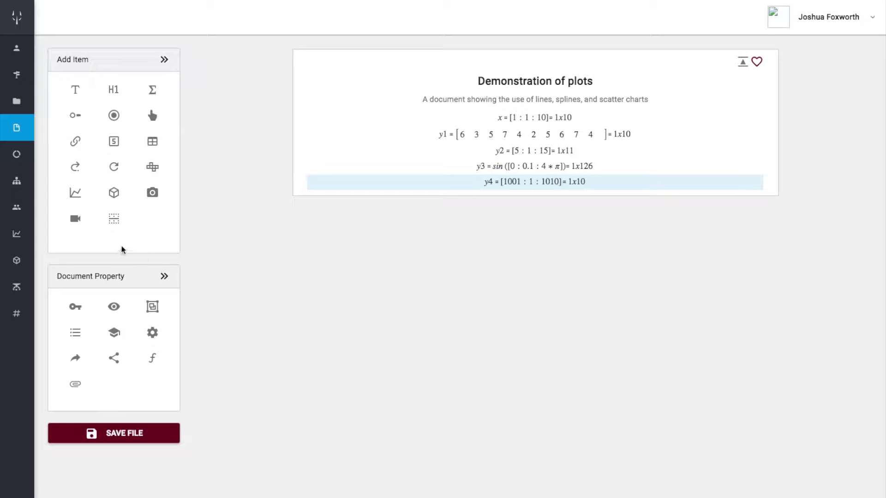
# Step: Insert a new plot into the document, keeping Line Chart as the type and Chart Data as the item to edit
pyautogui.click(75, 193)
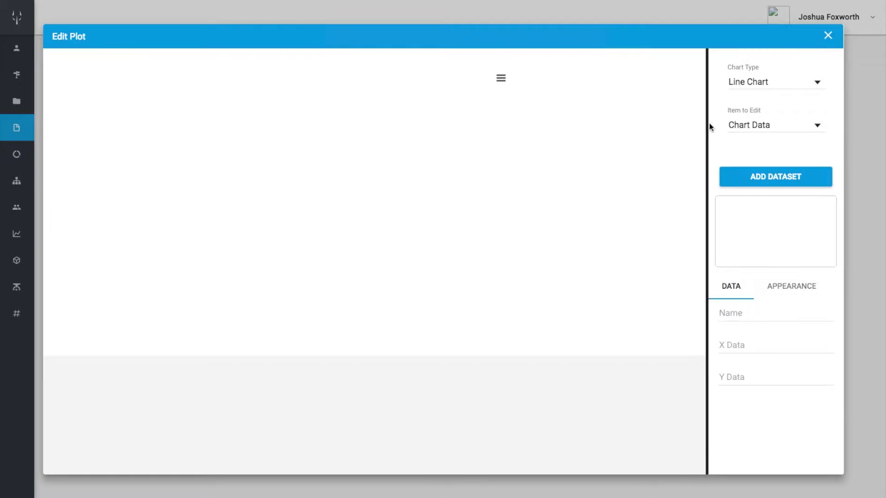
pyautogui.click(759, 87)
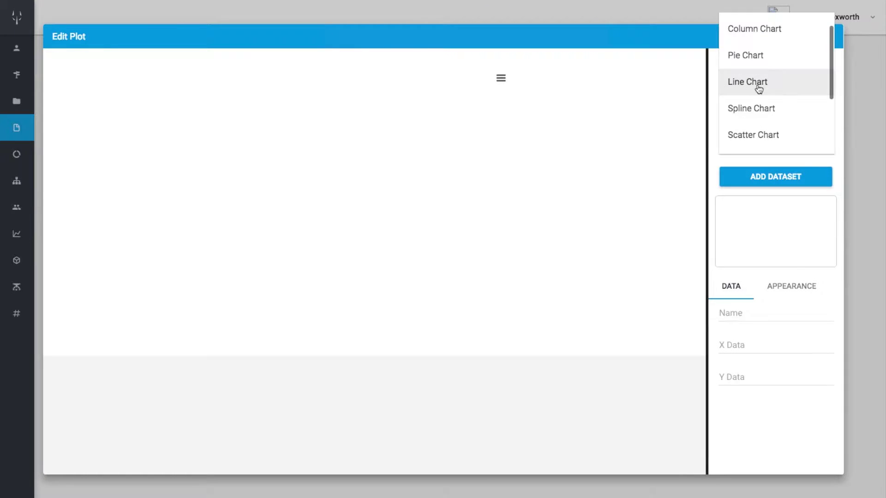
pyautogui.click(662, 103)
pyautogui.click(752, 132)
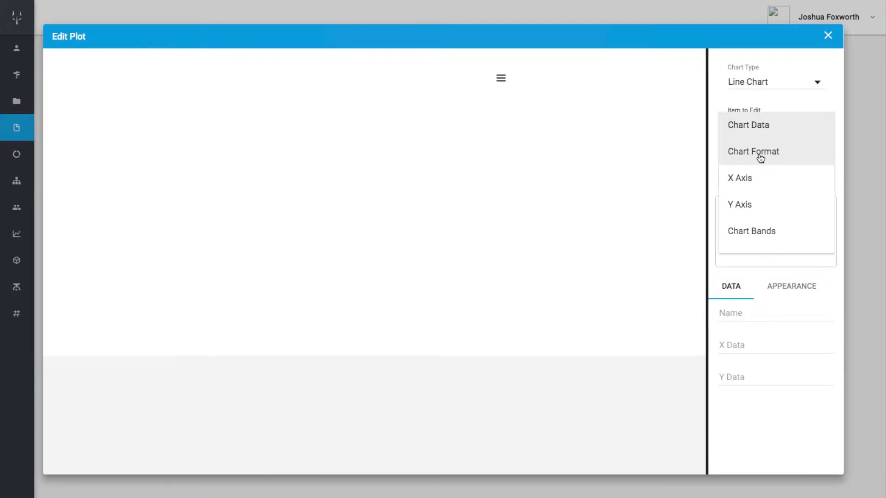
pyautogui.scroll(-2, 761, 157)
pyautogui.scroll(2, 772, 153)
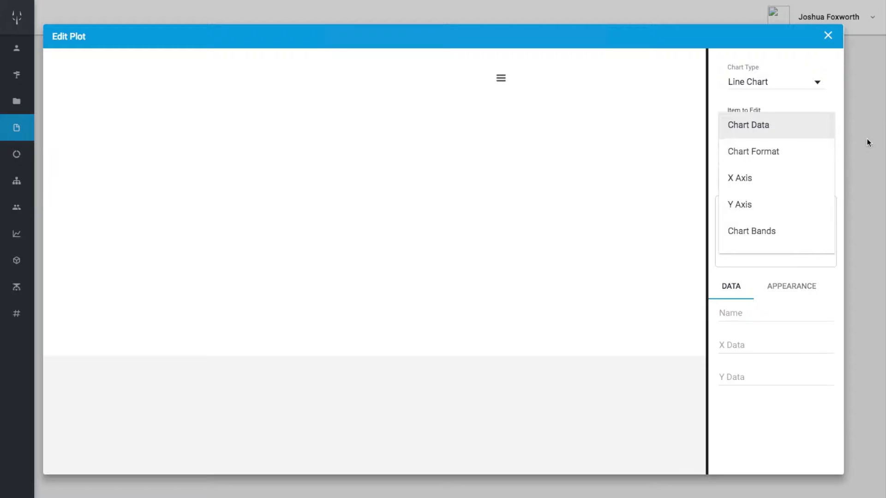
pyautogui.click(826, 99)
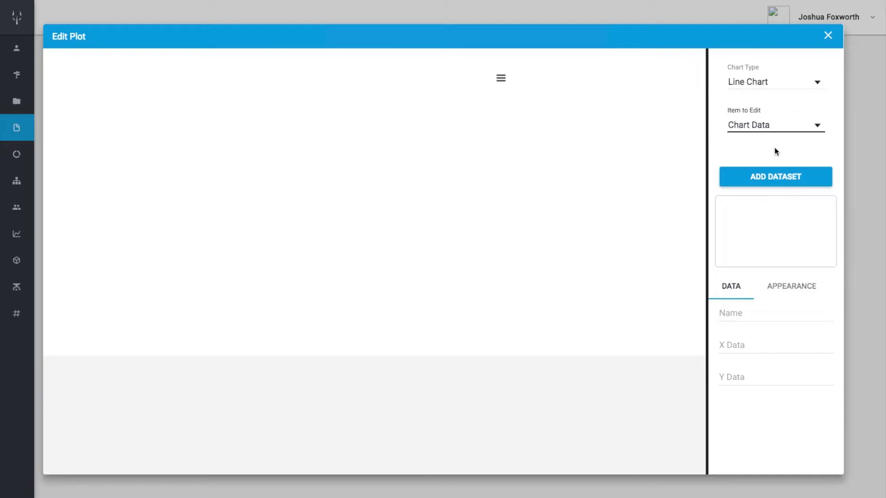
# Step: Add a dataset to the plot with x as its X data and y1 as its Y data
pyautogui.click(761, 180)
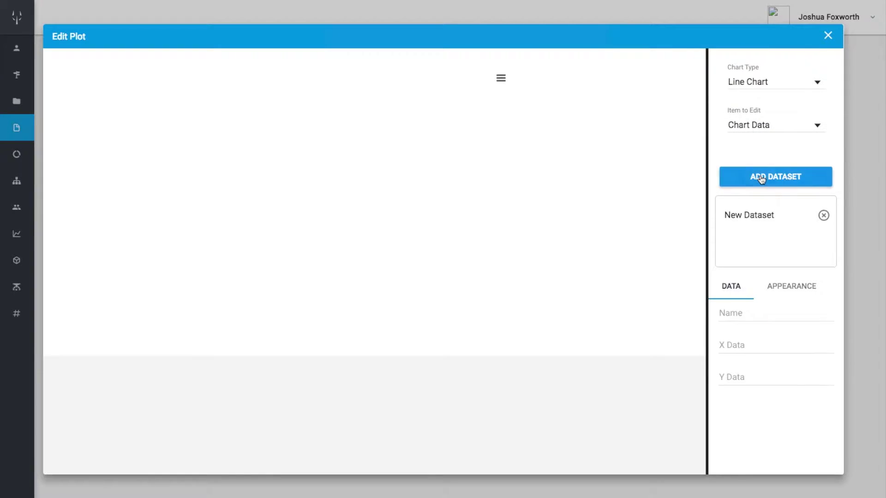
pyautogui.click(760, 216)
pyautogui.click(752, 347)
pyautogui.write('x')
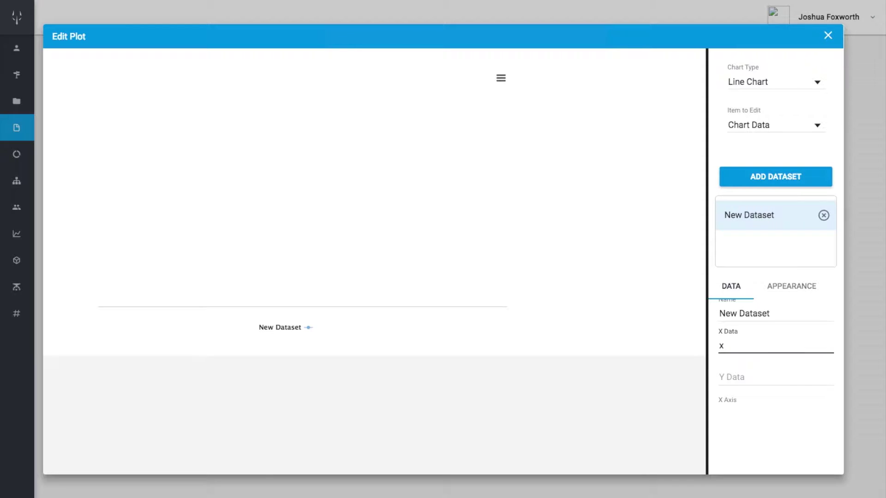
pyautogui.press('Tab')
pyautogui.write('y1')
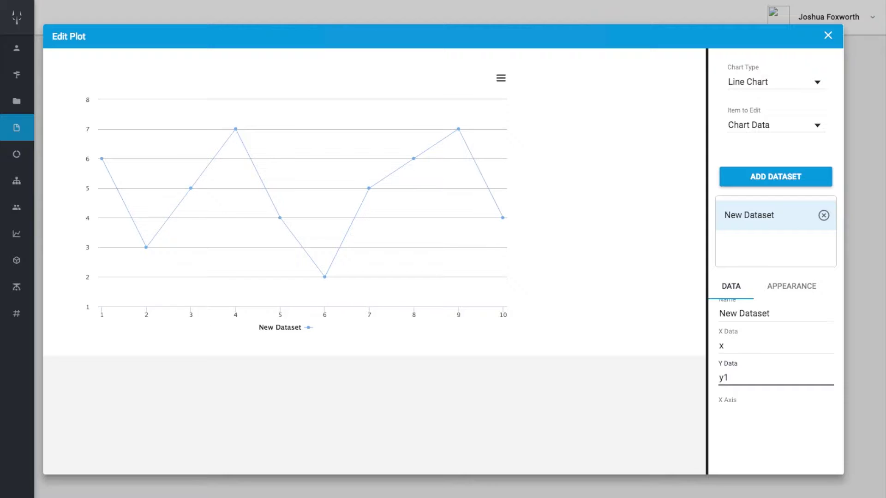
pyautogui.scroll(-1, 743, 383)
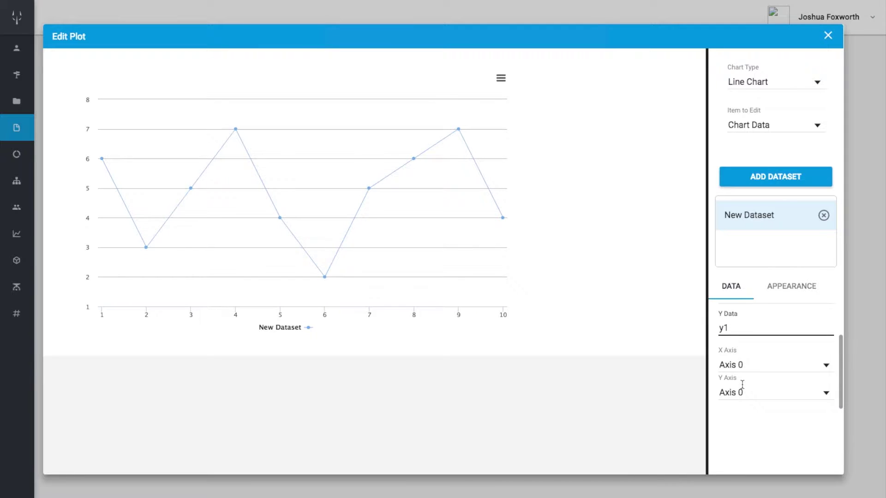
pyautogui.scroll(1, 742, 385)
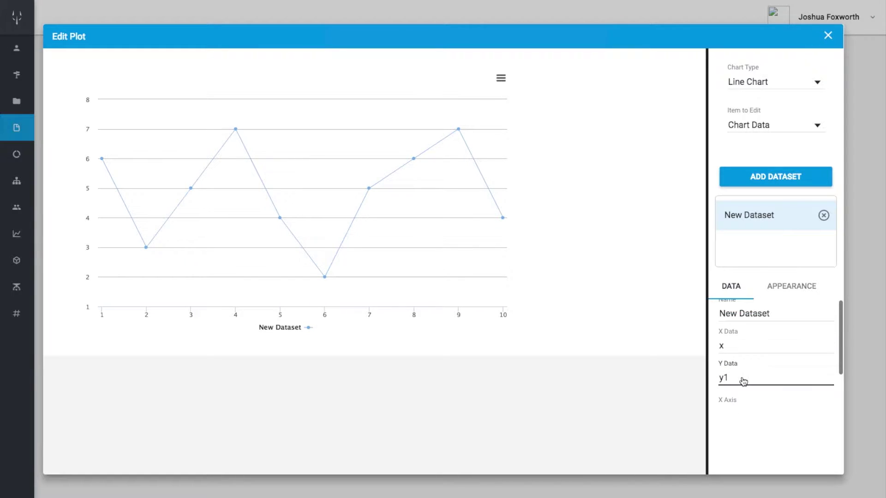
# Step: Turn on data labels for the new dataset and rename it y1
pyautogui.click(785, 294)
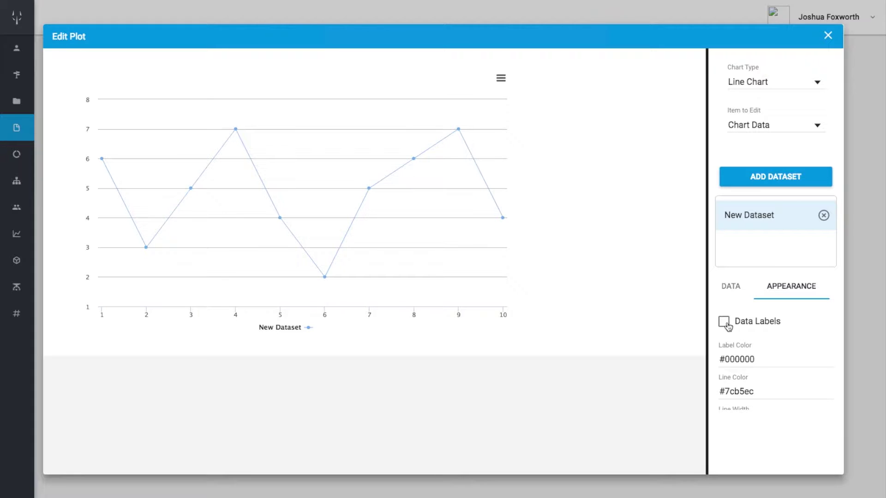
pyautogui.click(728, 327)
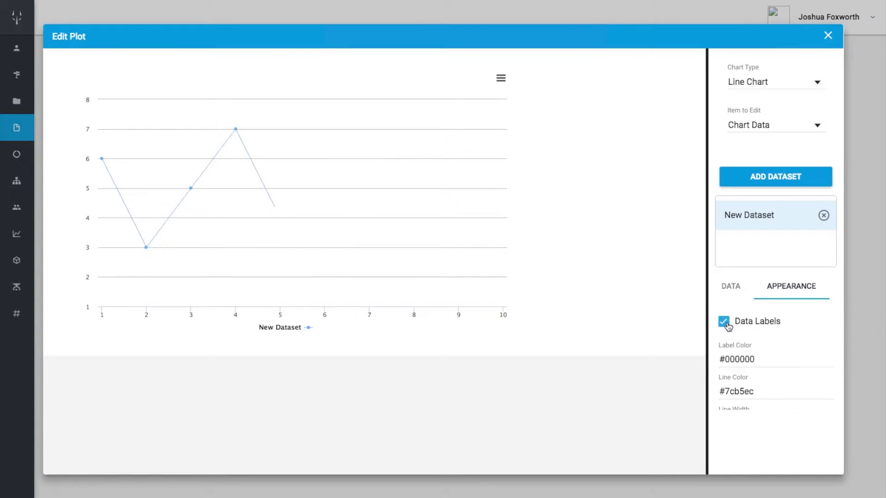
pyautogui.click(732, 287)
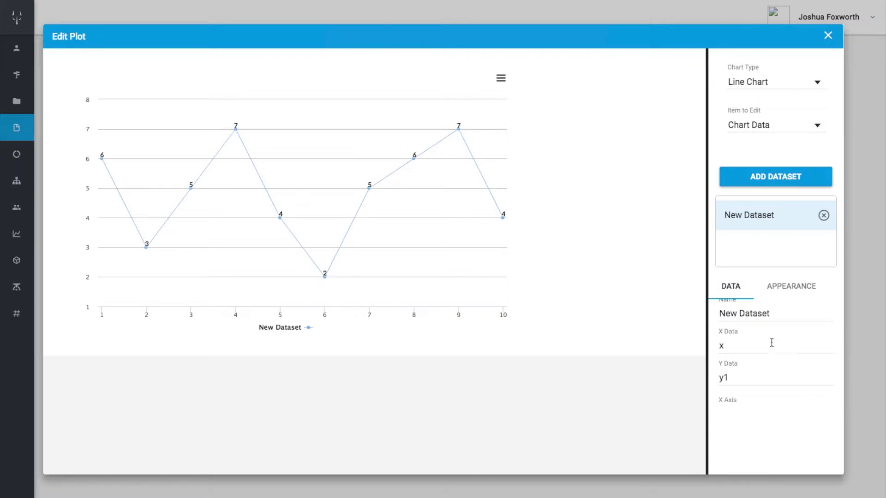
pyautogui.click(755, 314)
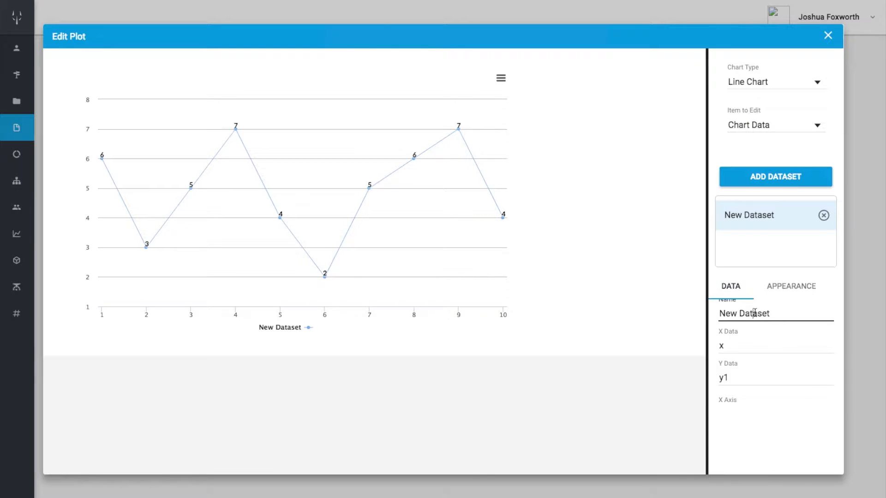
pyautogui.tripleClick(755, 313)
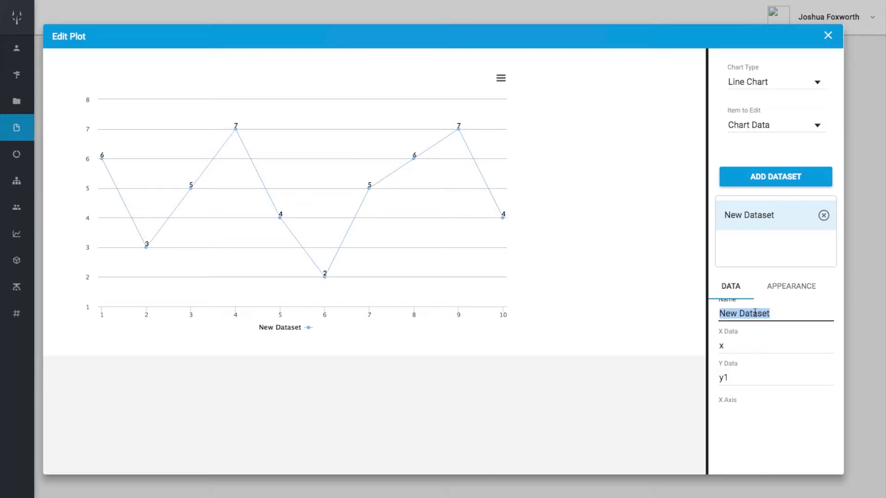
pyautogui.write('y1')
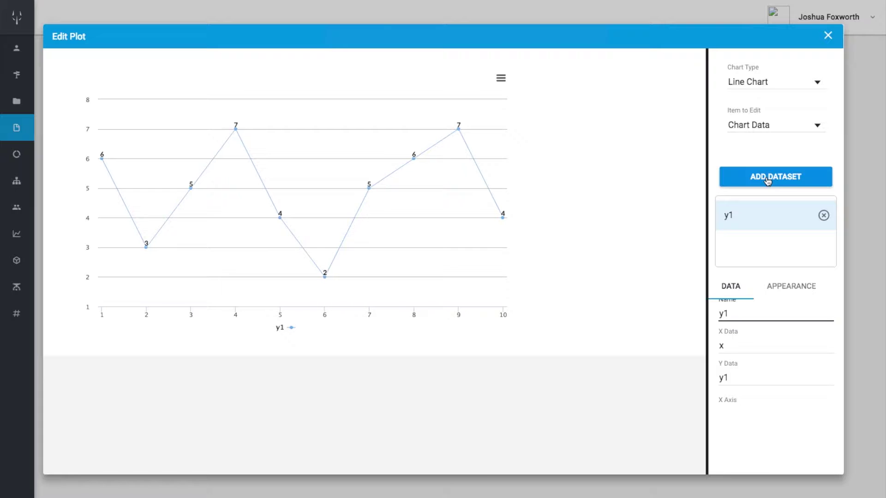
# Step: Try the plot as a Spline Chart and as a Scatter Chart
pyautogui.click(765, 86)
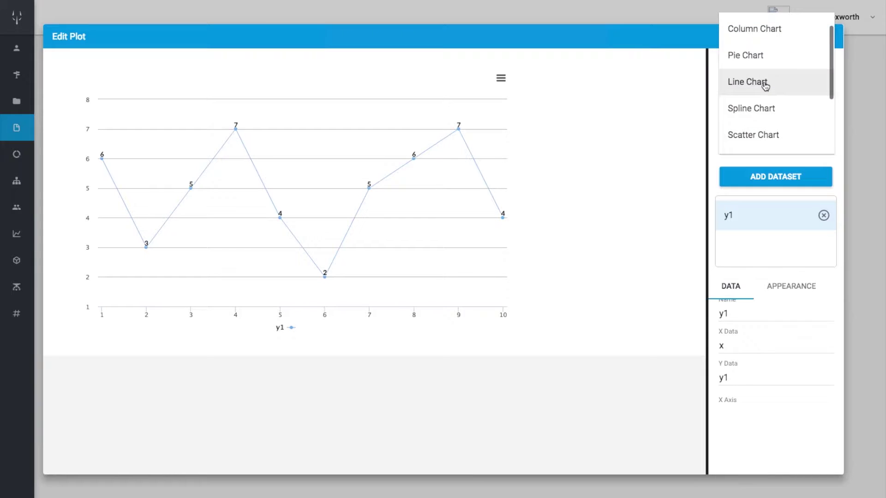
pyautogui.click(764, 111)
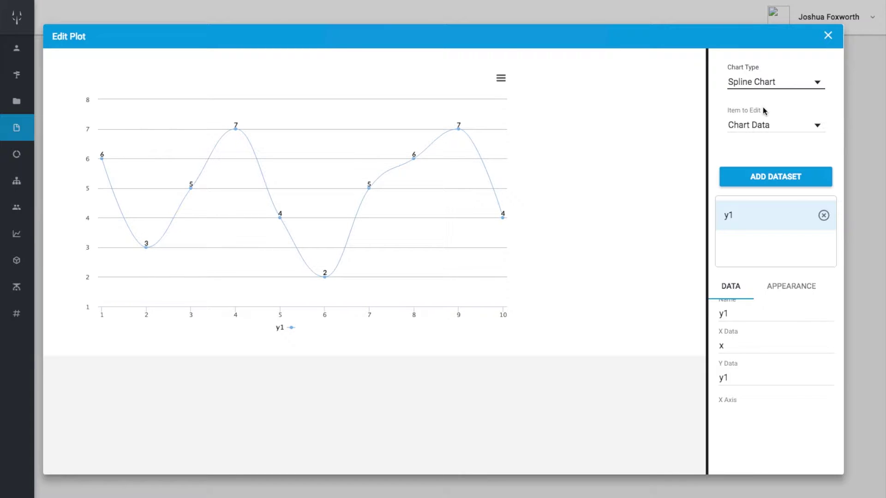
pyautogui.click(764, 83)
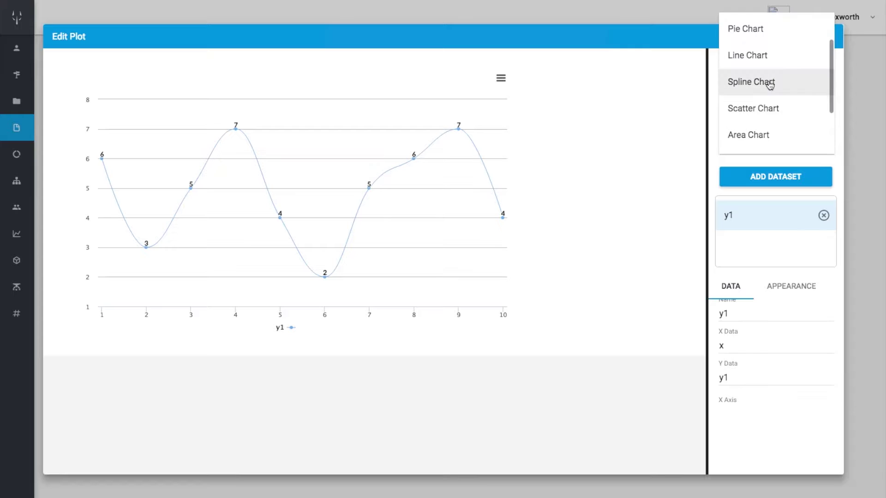
pyautogui.click(763, 111)
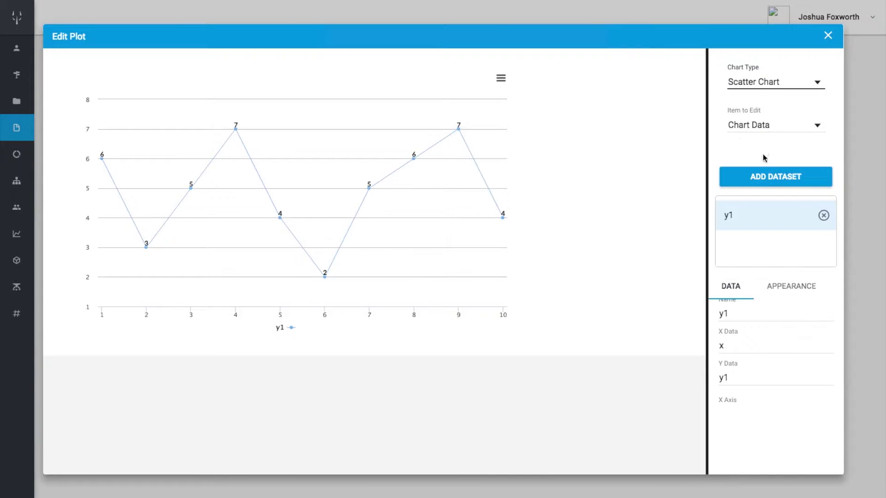
# Step: Try re-entering a line width of 0 for the y1 dataset on the scatter chart
pyautogui.scroll(-1, 766, 311)
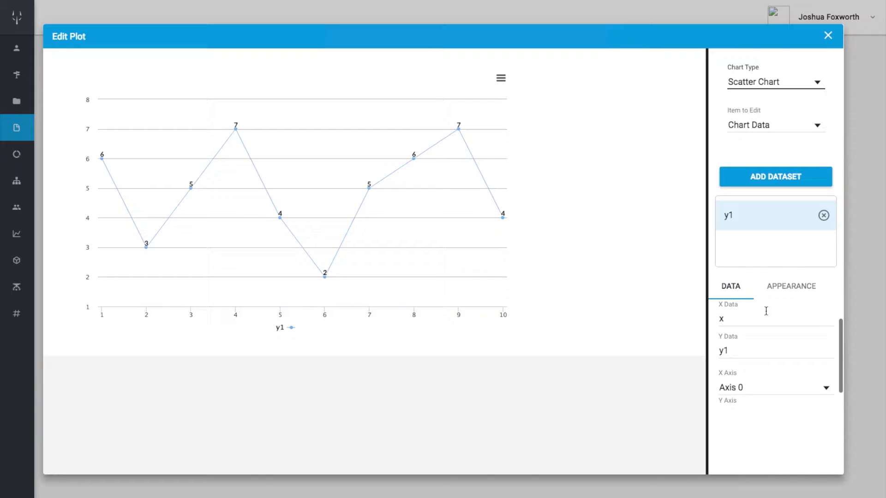
pyautogui.click(785, 292)
pyautogui.scroll(-3, 782, 355)
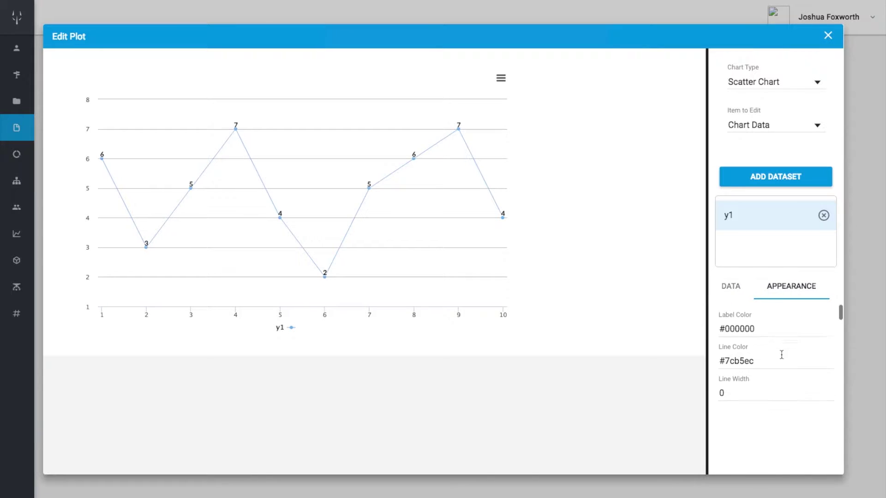
pyautogui.scroll(1, 766, 335)
pyautogui.click(764, 345)
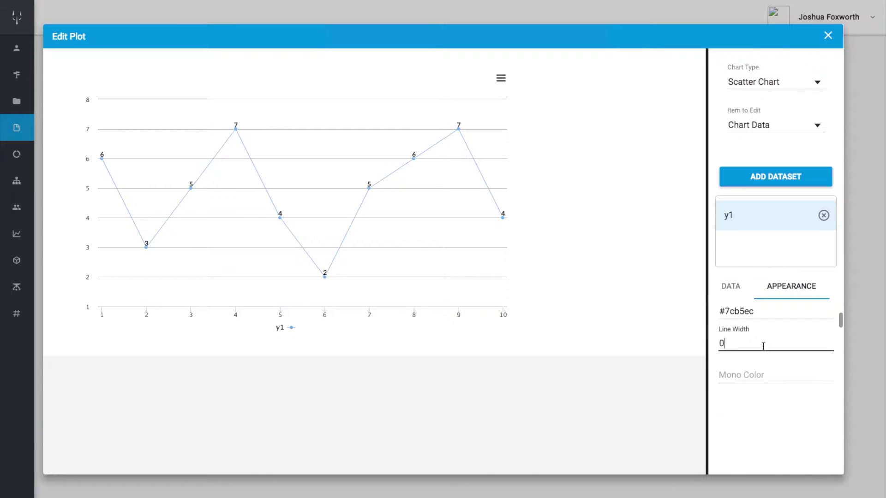
pyautogui.press('BackSpace')
pyautogui.write('0')
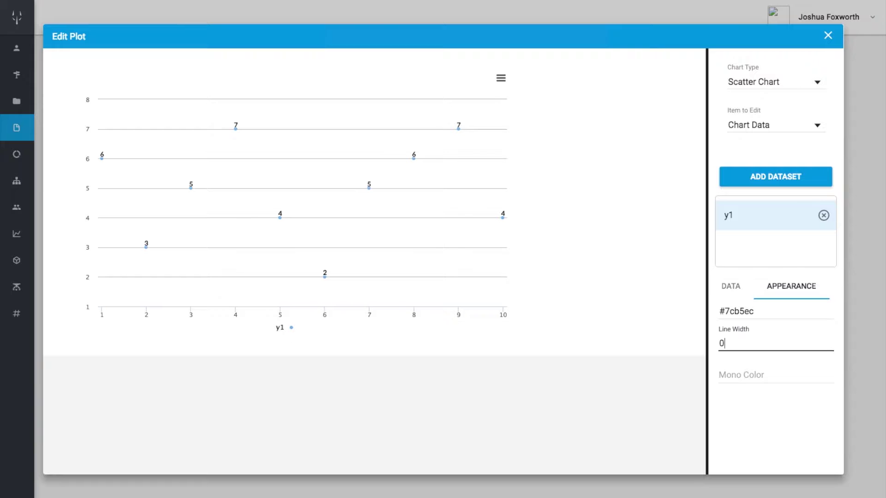
pyautogui.press('BackSpace')
pyautogui.write('1')
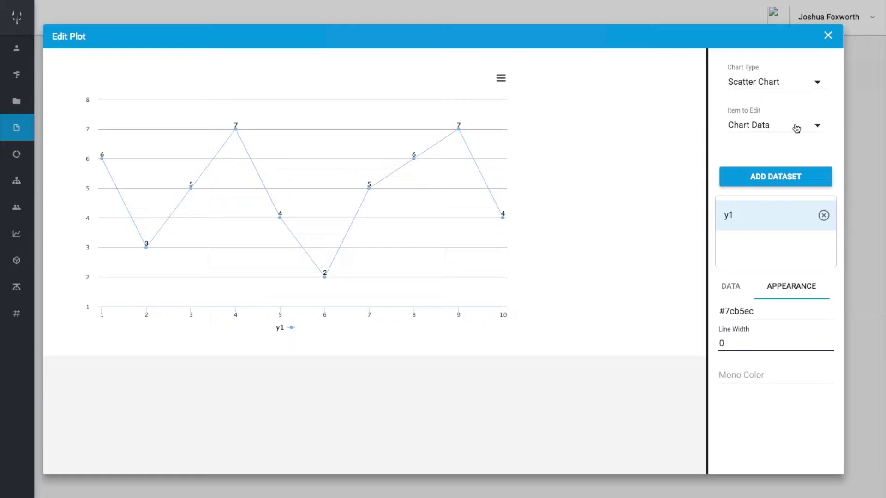
# Step: Switch the chart type back to Line Chart and set the y1 dataset's line width to 1
pyautogui.click(784, 89)
pyautogui.scroll(3, 783, 94)
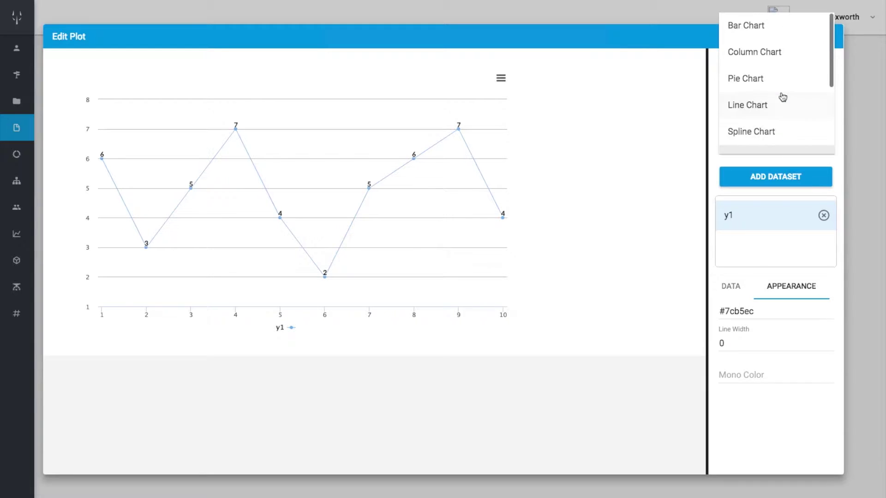
pyautogui.click(778, 112)
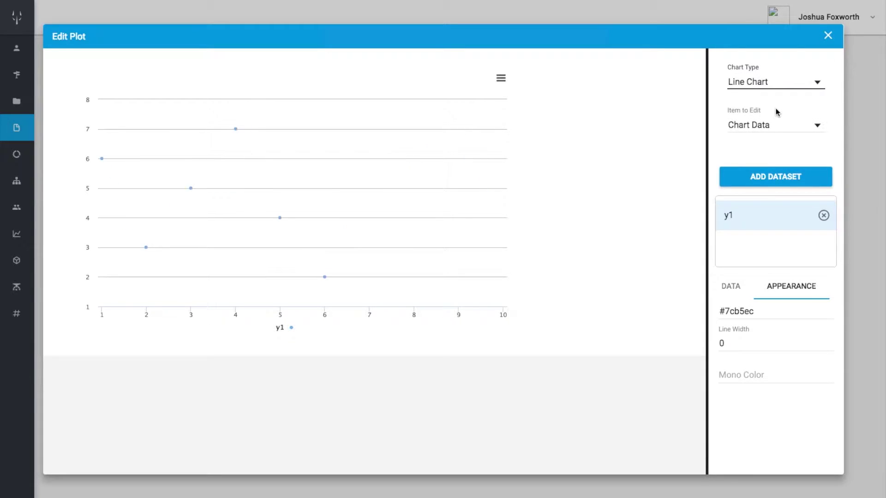
pyautogui.click(747, 346)
pyautogui.press('BackSpace')
pyautogui.write('1')
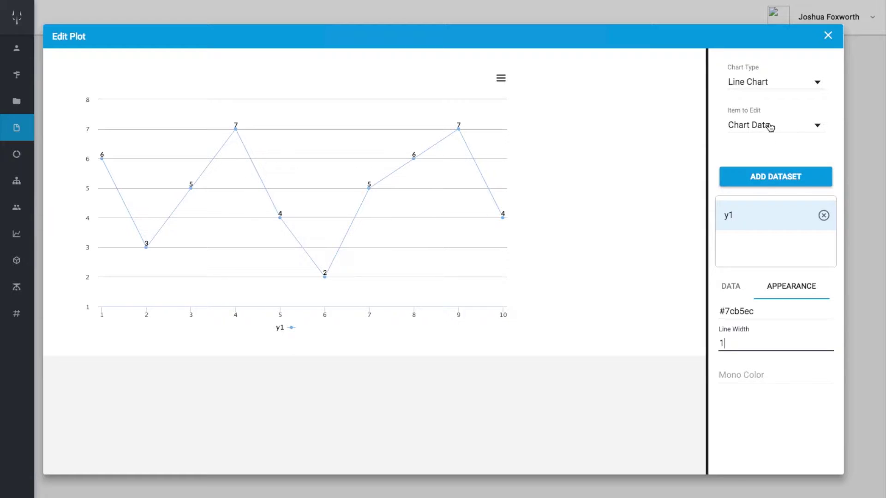
# Step: Add a second dataset to the plot with x as its X data and y2 as its Y data
pyautogui.click(770, 181)
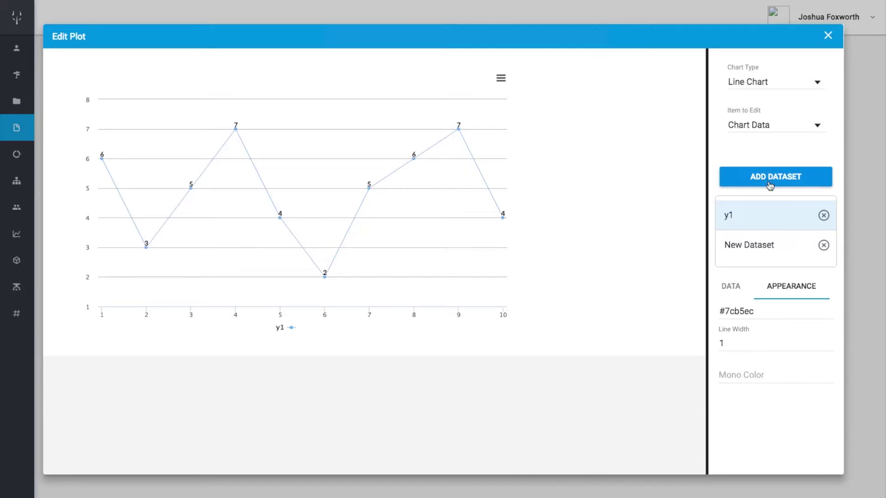
pyautogui.click(769, 247)
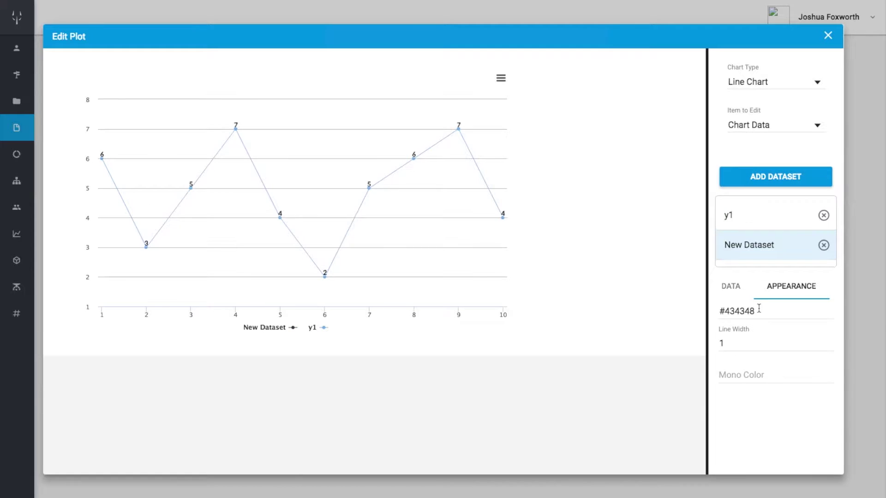
pyautogui.click(732, 287)
pyautogui.click(760, 317)
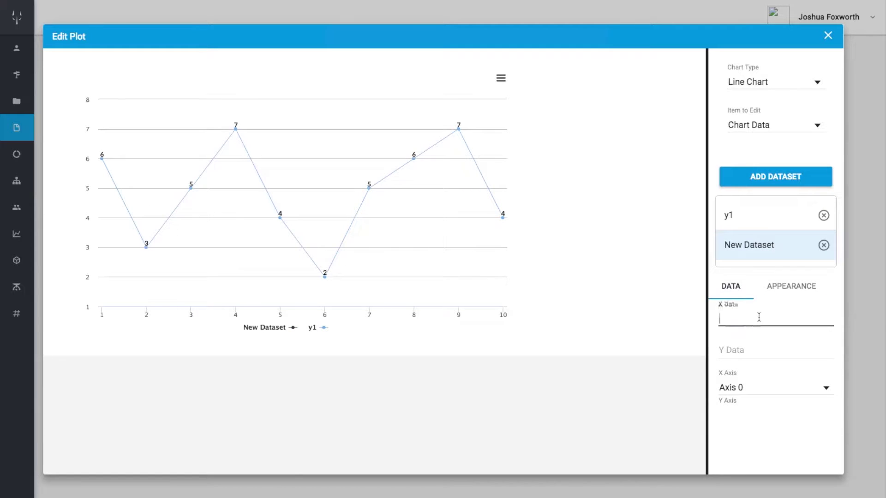
pyautogui.write('x')
pyautogui.click(775, 352)
pyautogui.write('y2')
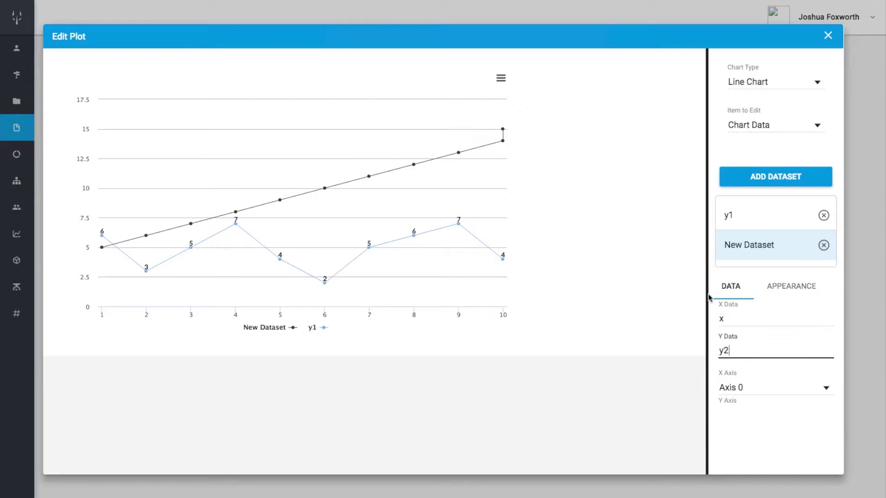
# Step: Replace the new dataset's X data with the range [1:10]
pyautogui.click(746, 324)
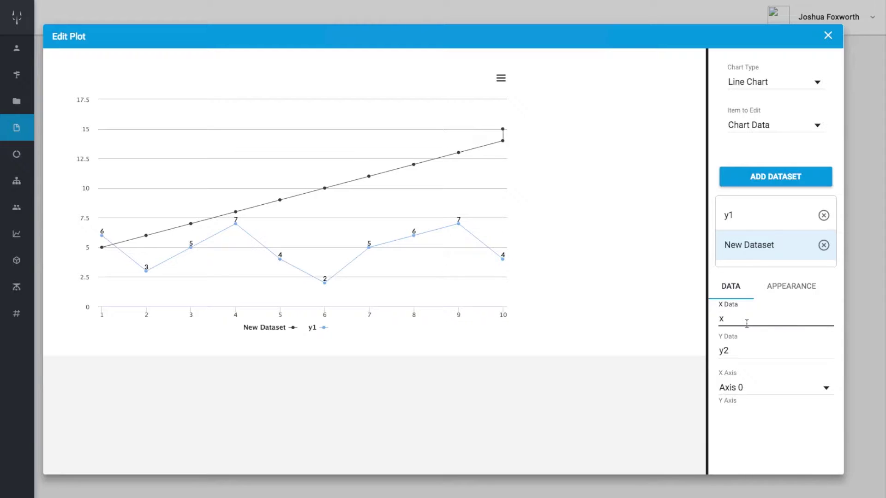
pyautogui.press('BackSpace')
pyautogui.write('1\\')
pyautogui.press('BackSpace')
pyautogui.write('[1:10]')
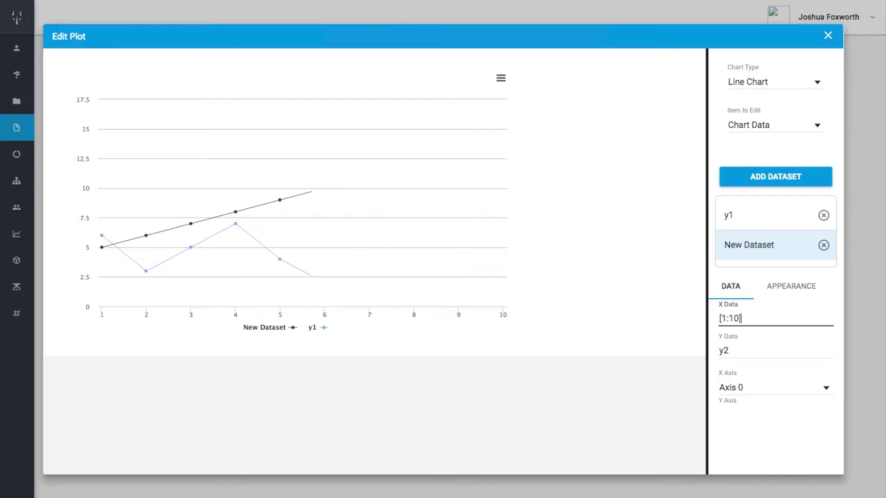
# Step: Extend the new dataset's X data range to [1:11]
pyautogui.press('Left')
pyautogui.press('Left')
pyautogui.press('Left')
pyautogui.press('Left')
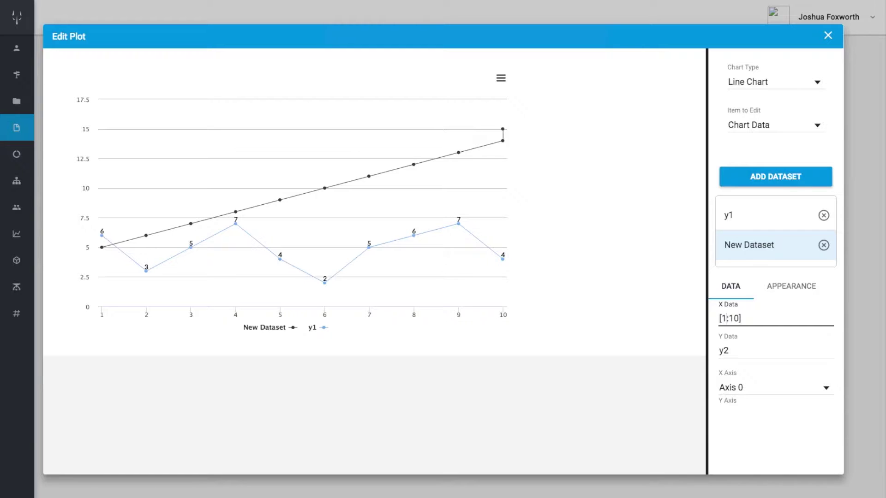
pyautogui.press('Right')
pyautogui.press('Right')
pyautogui.press('Right')
pyautogui.press('BackSpace')
pyautogui.write('1')
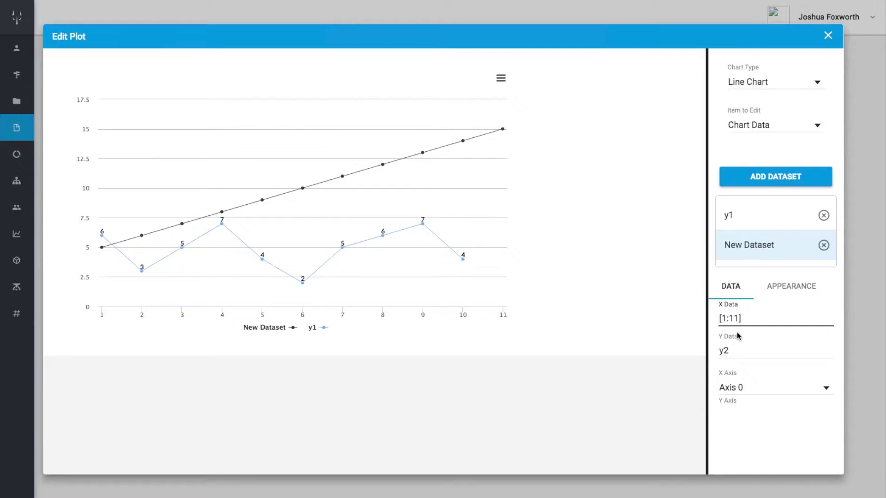
# Step: Rename the new dataset as y2
pyautogui.scroll(-1, 751, 367)
pyautogui.scroll(2, 751, 367)
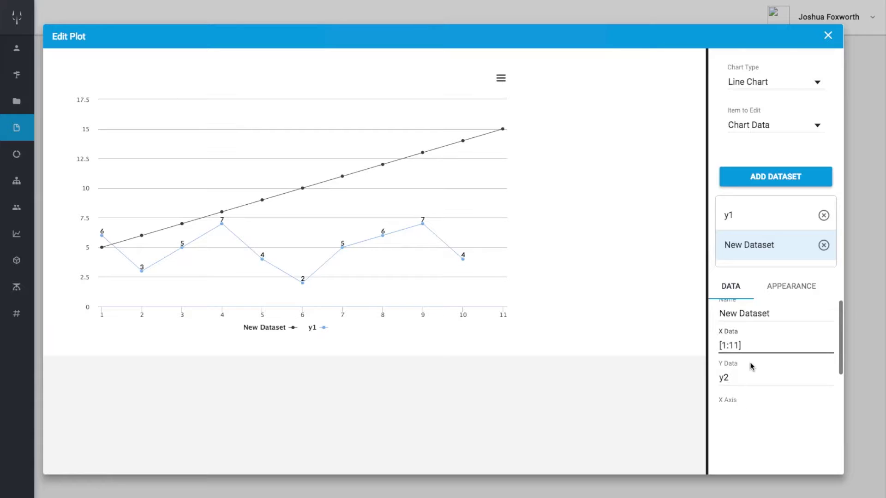
pyautogui.tripleClick(749, 314)
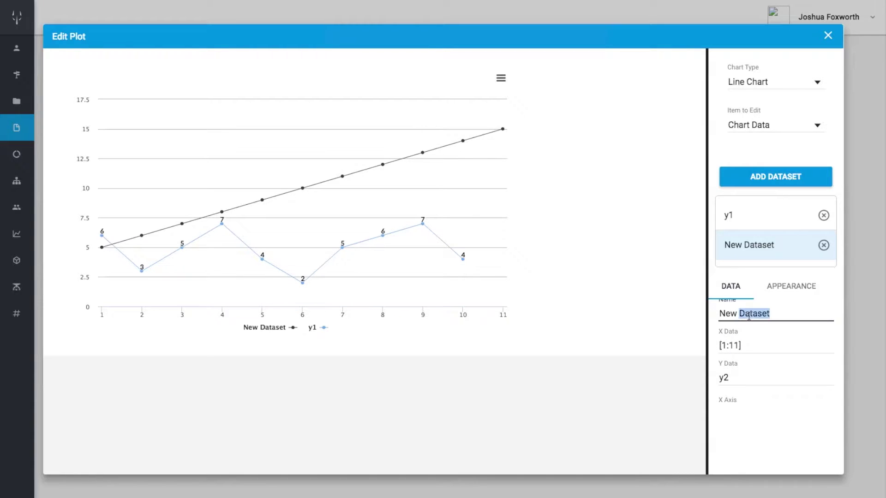
pyautogui.write('y2')
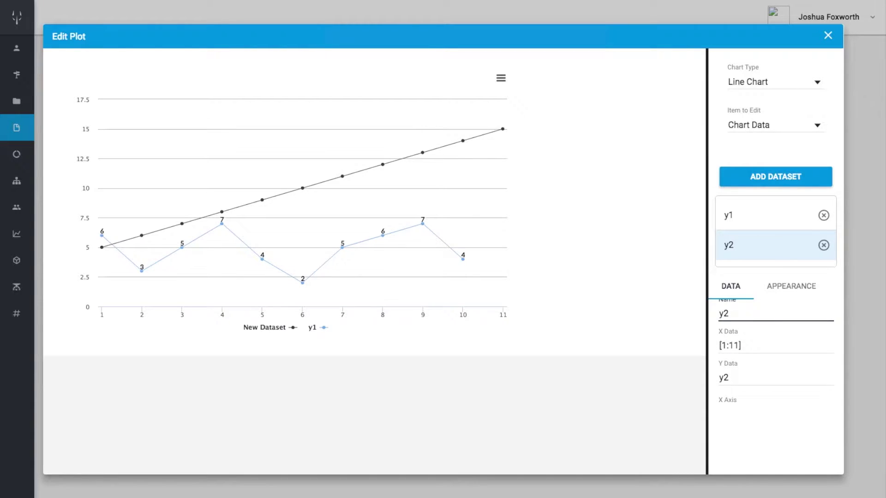
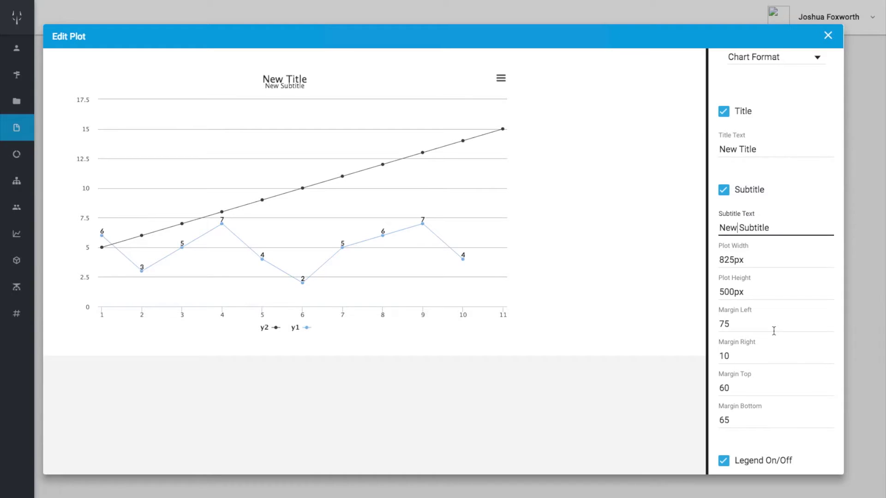
# Step: Turn the chart legend off and back on in the chart format settings
pyautogui.scroll(-3, 774, 331)
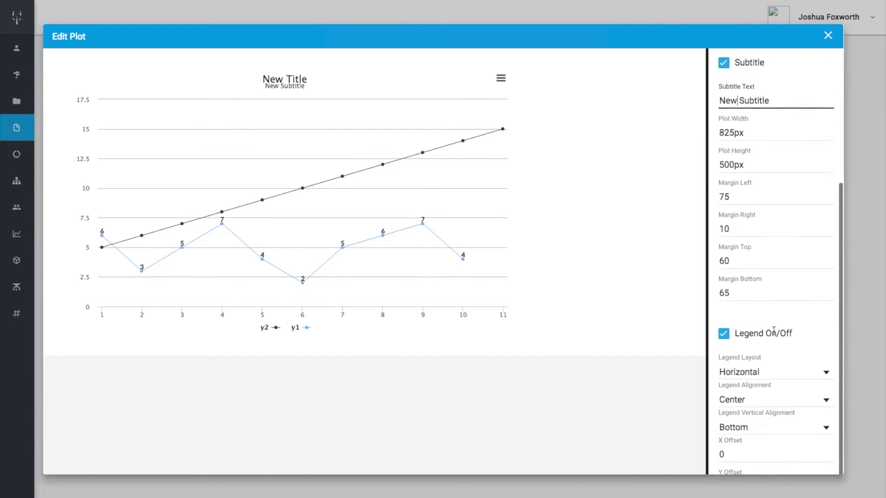
pyautogui.click(724, 321)
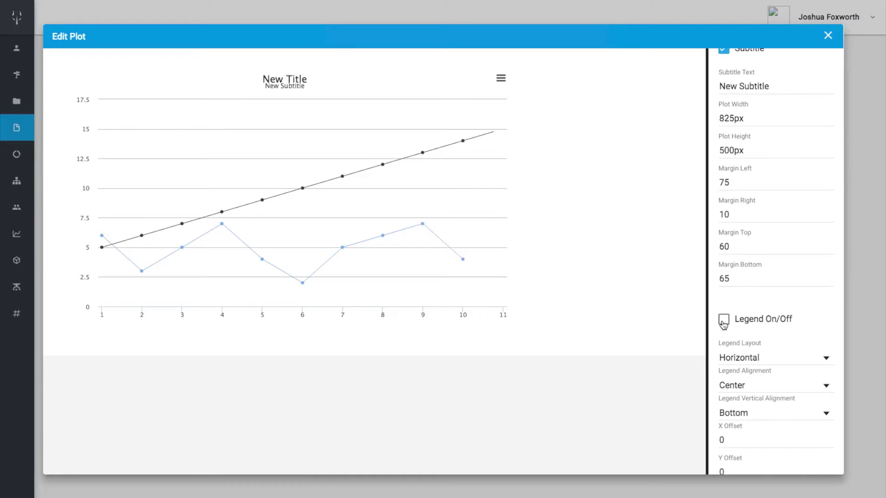
pyautogui.click(724, 321)
# Step: Give the legend a Vertical layout, with its alignment set to Right and its vertical alignment to Center
pyautogui.click(740, 358)
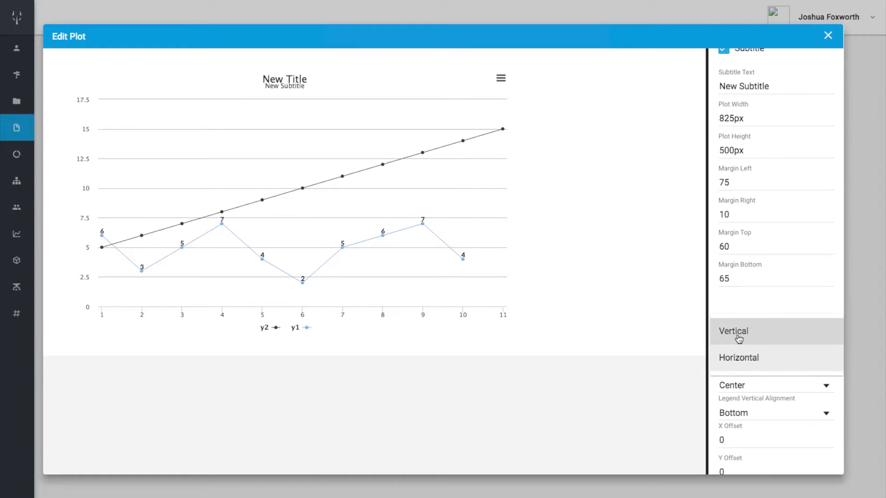
pyautogui.click(737, 335)
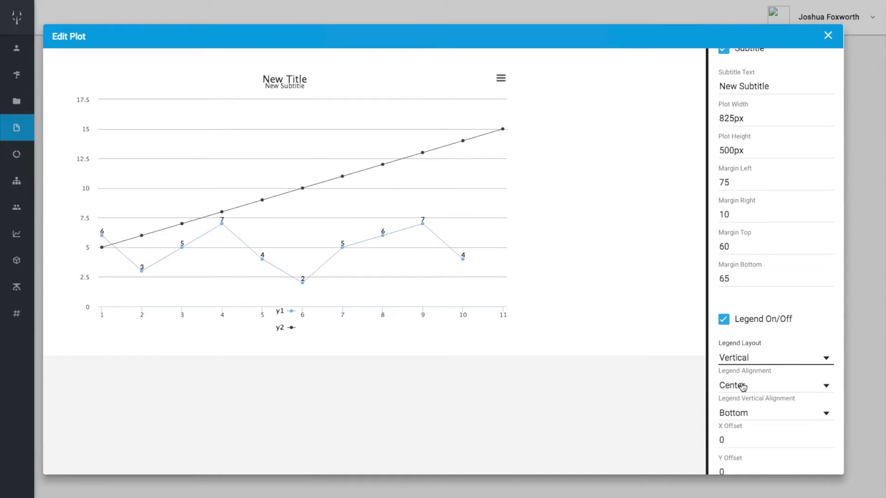
pyautogui.click(736, 412)
pyautogui.click(737, 387)
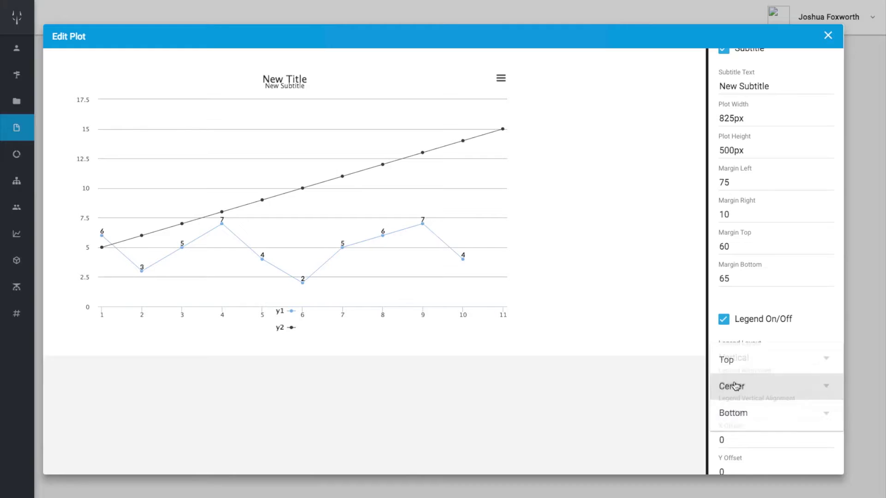
pyautogui.click(737, 390)
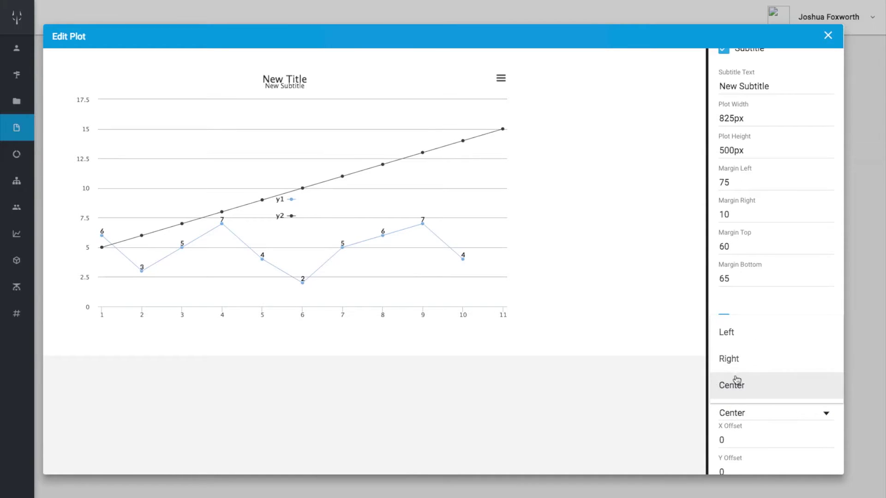
pyautogui.click(735, 362)
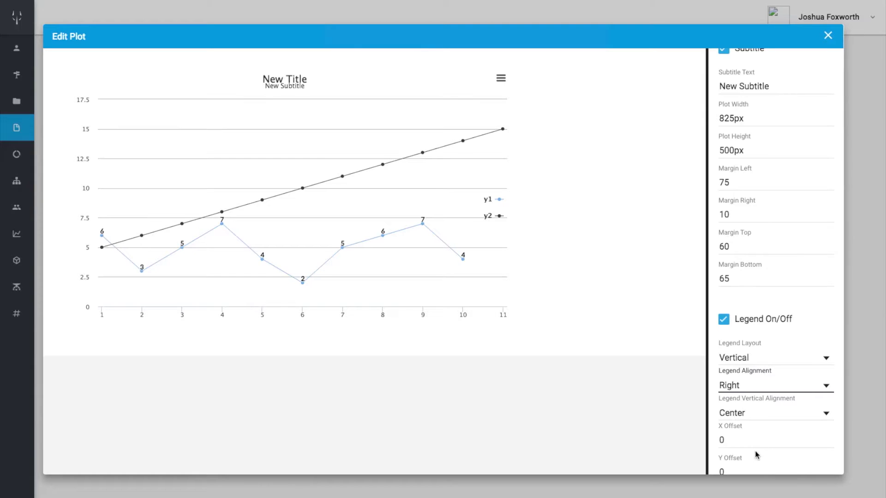
# Step: Add a chart band with start location 8 and end location 10
pyautogui.scroll(5, 748, 442)
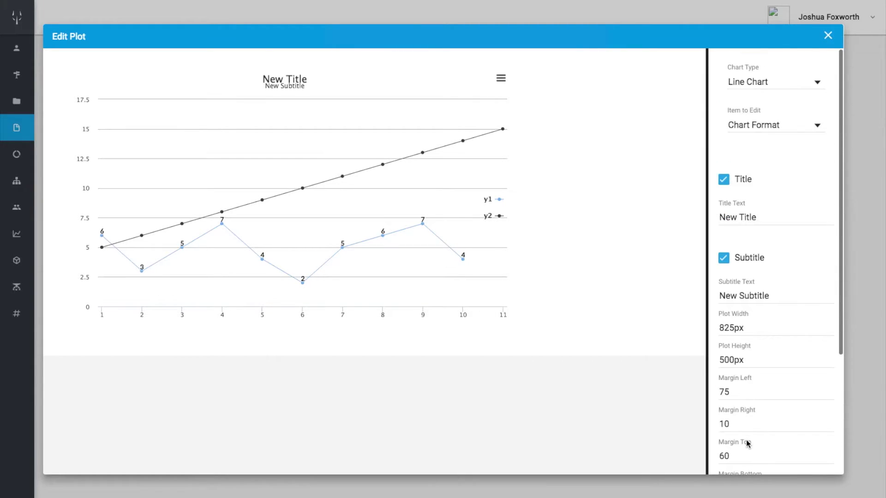
pyautogui.click(769, 125)
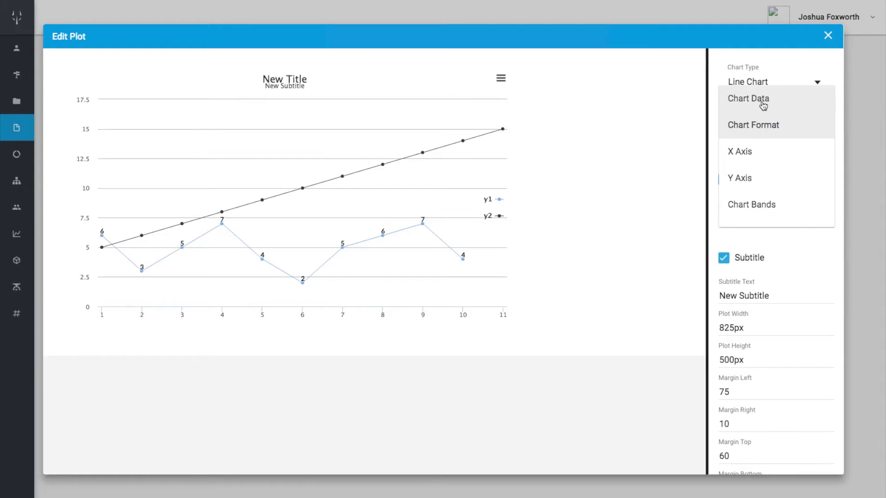
pyautogui.click(758, 204)
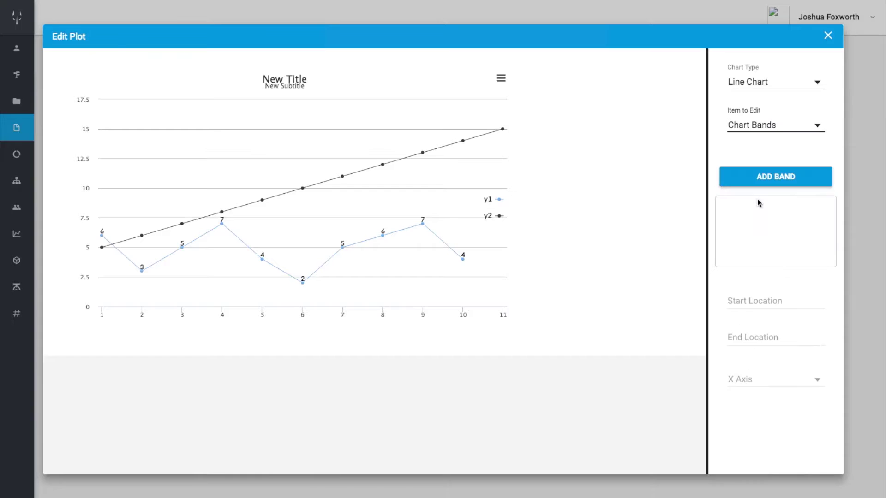
pyautogui.click(758, 182)
pyautogui.click(750, 216)
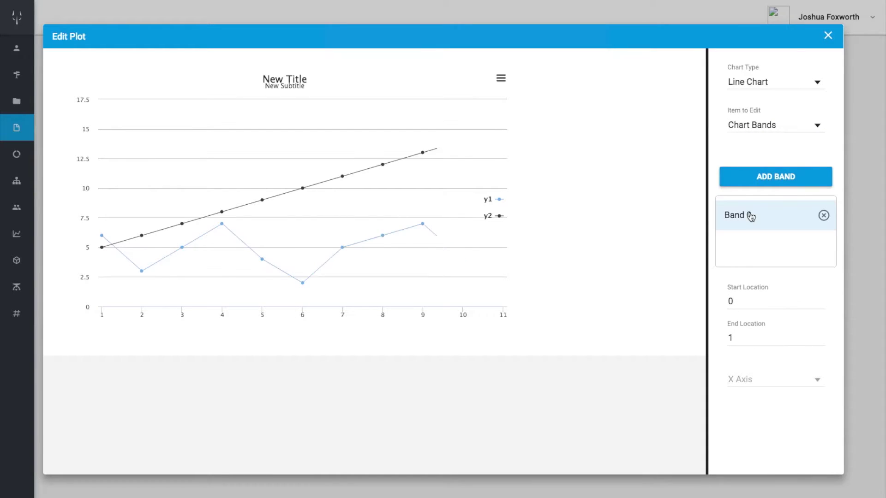
pyautogui.click(748, 300)
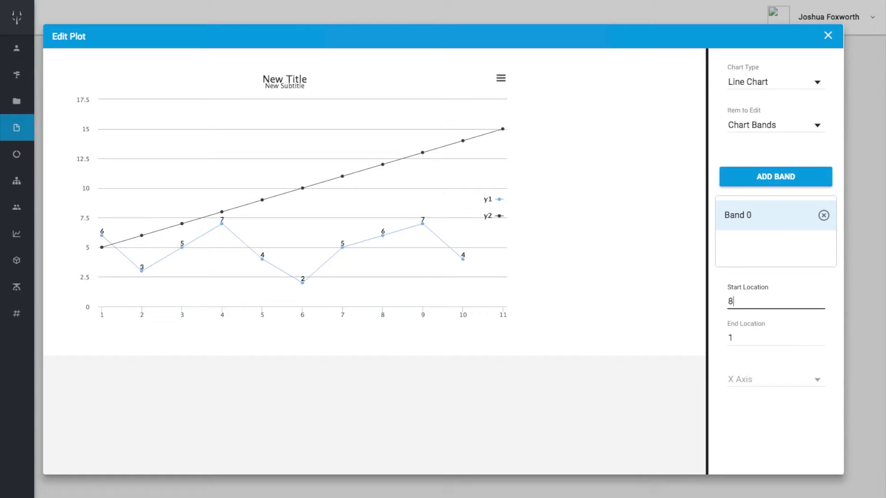
pyautogui.click(738, 338)
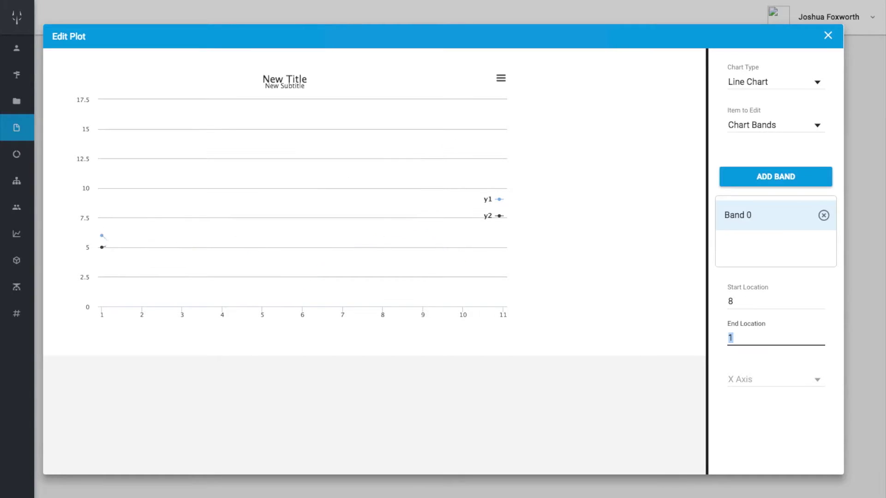
pyautogui.write('0')
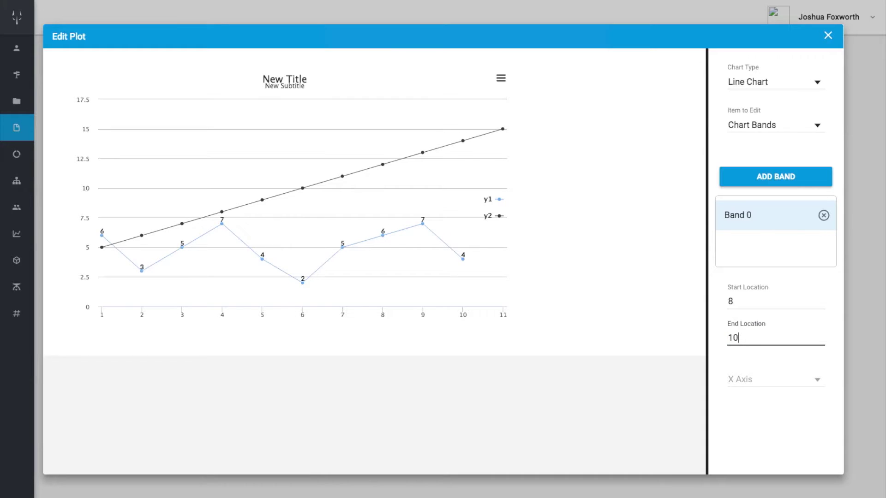
# Step: Assign the chart band to Axis 0 of the Y axis
pyautogui.scroll(-2, 782, 361)
pyautogui.click(781, 355)
pyautogui.click(780, 359)
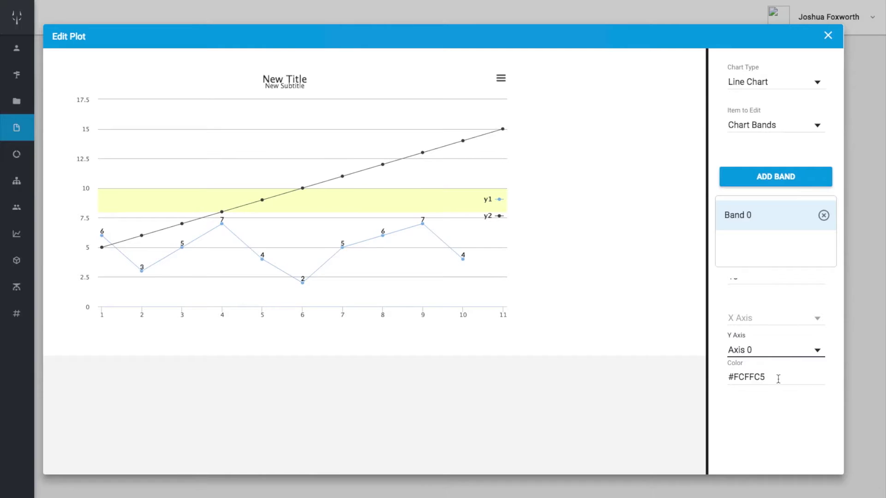
# Step: Add a chart line and assign it to Axis 0 of the X axis
pyautogui.click(759, 129)
pyautogui.click(759, 152)
pyautogui.click(759, 178)
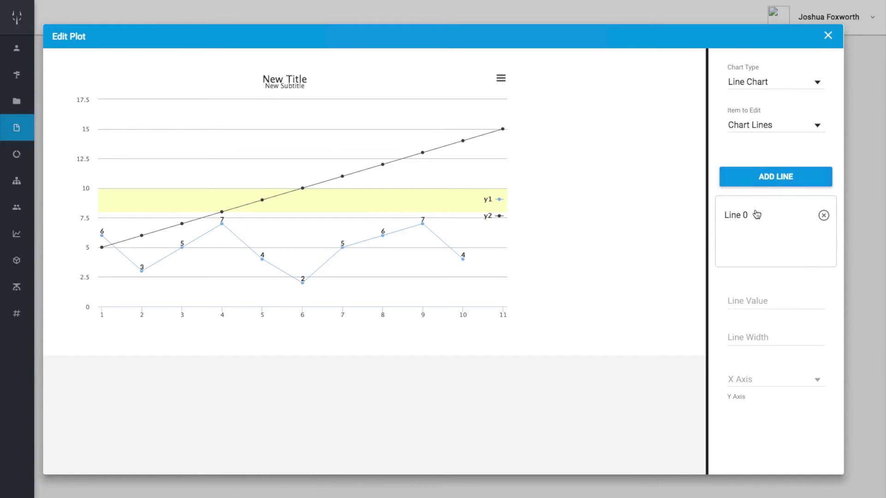
pyautogui.click(757, 215)
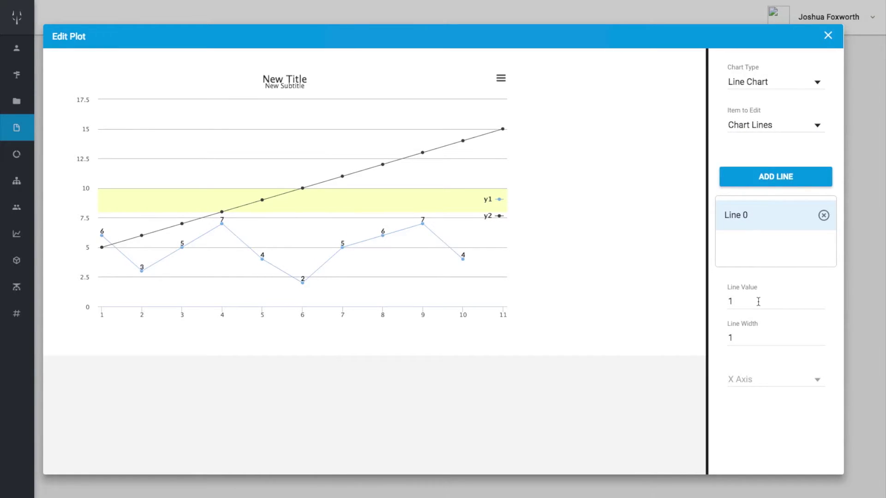
pyautogui.click(750, 337)
pyautogui.scroll(-2, 750, 338)
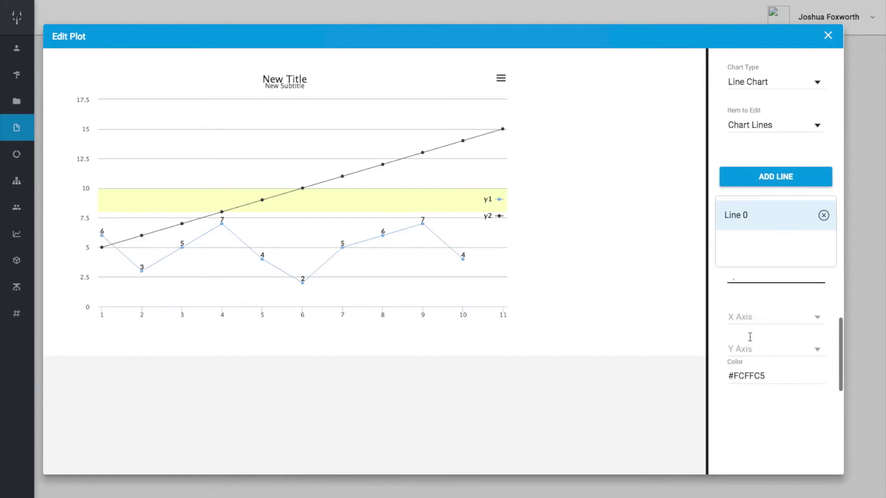
pyautogui.click(755, 312)
pyautogui.click(754, 307)
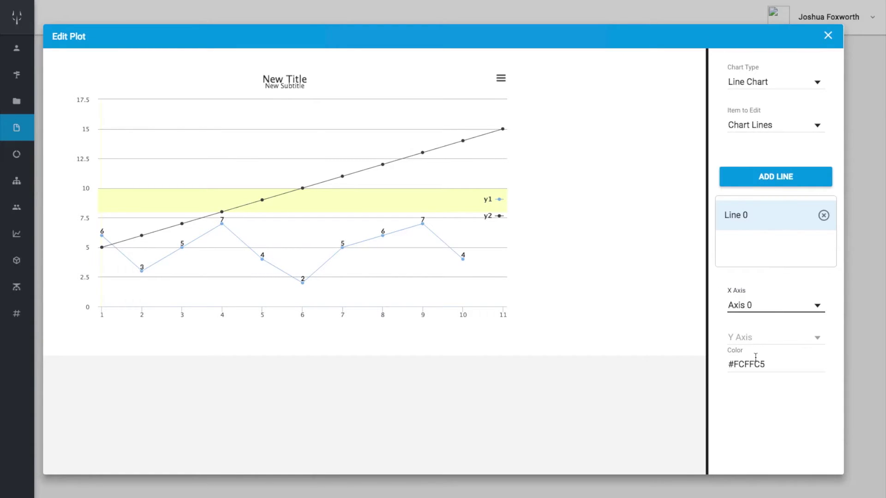
# Step: Set the chart line's value to 3 and its line width to 3
pyautogui.scroll(3, 756, 355)
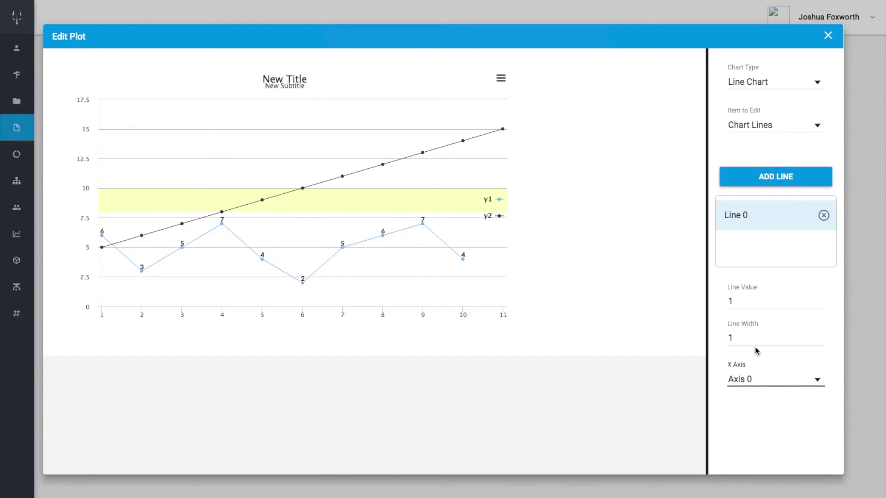
pyautogui.click(751, 301)
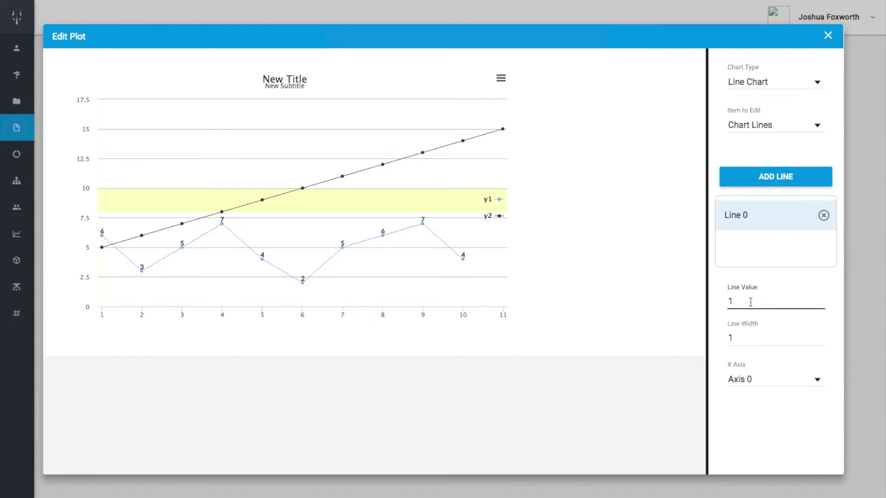
pyautogui.press('BackSpace')
pyautogui.write('3')
pyautogui.press('Tab')
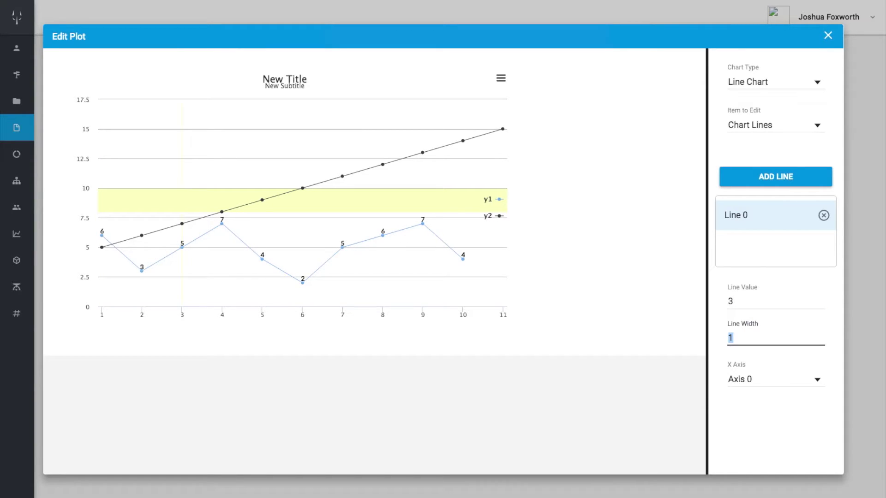
pyautogui.write('3')
# Step: Change the chart line's color to #CCCCCC
pyautogui.scroll(-2, 762, 309)
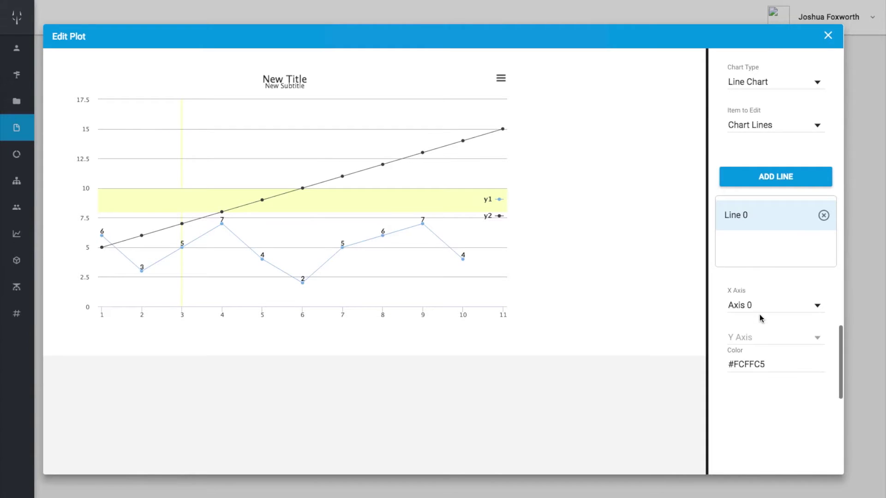
pyautogui.moveTo(733, 365); pyautogui.dragTo(769, 365)
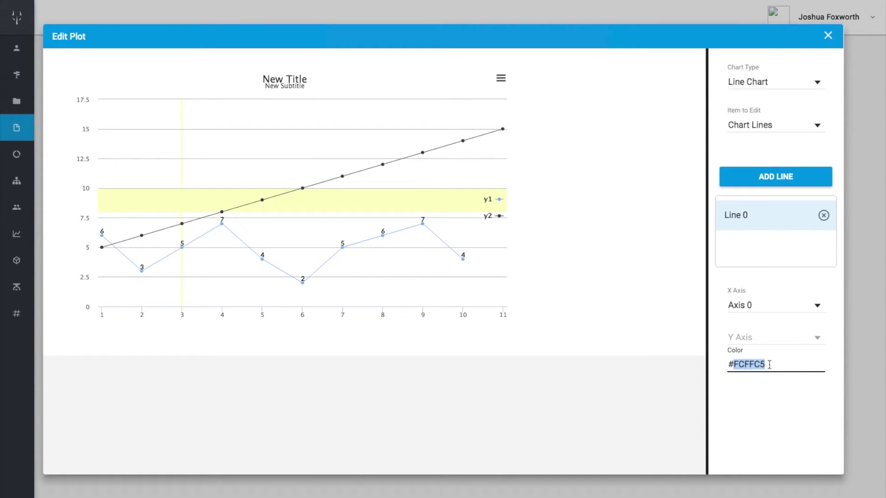
pyautogui.write('00')
pyautogui.write('CCCCCC')
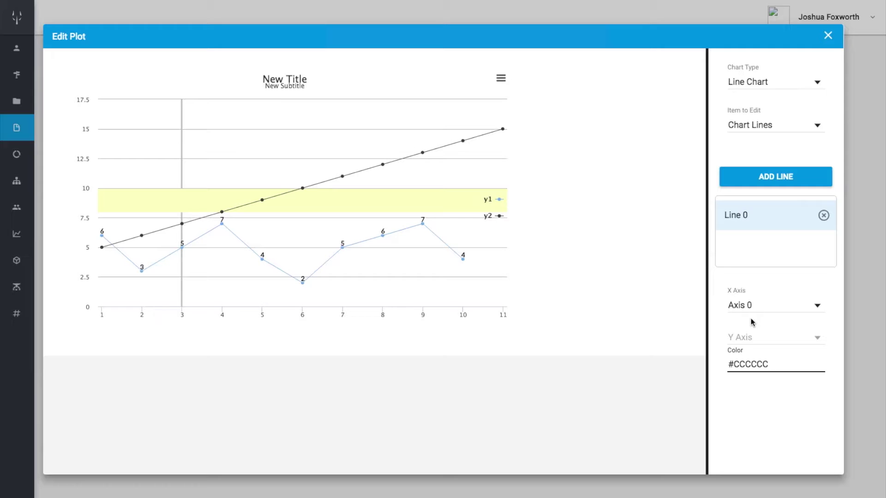
# Step: Add a chart text item to the plot and open its settings
pyautogui.click(788, 133)
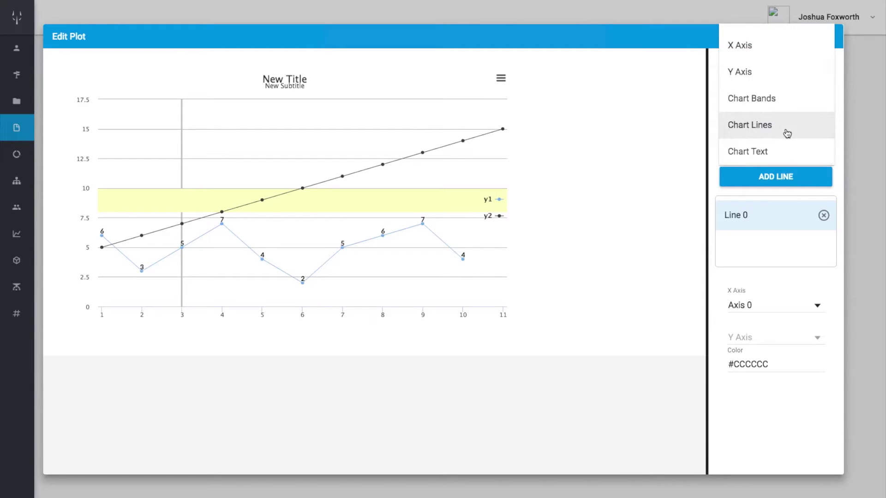
pyautogui.click(766, 154)
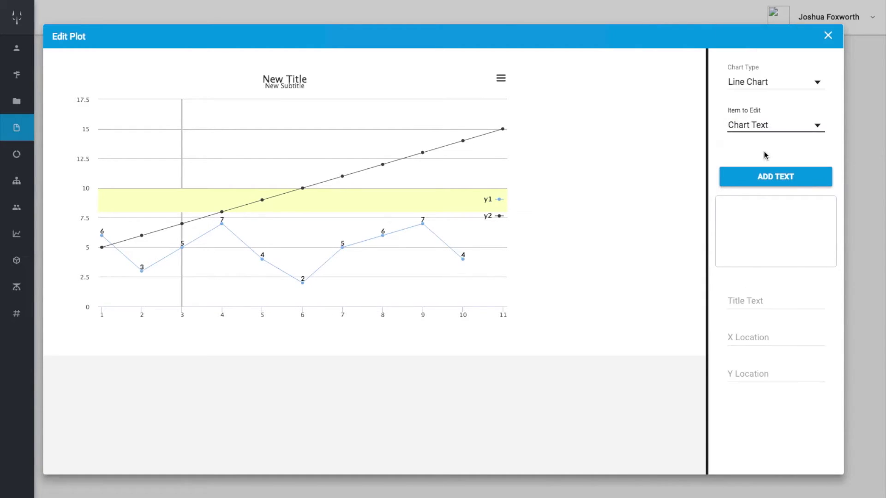
pyautogui.click(763, 176)
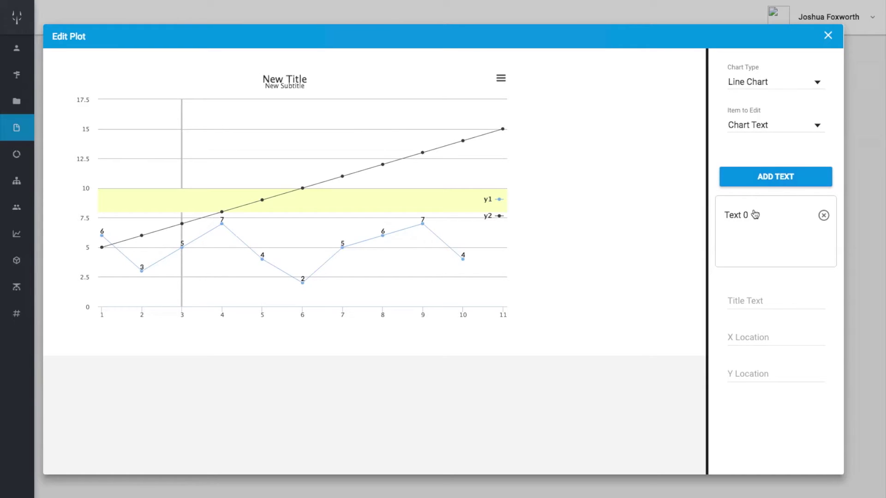
pyautogui.click(755, 215)
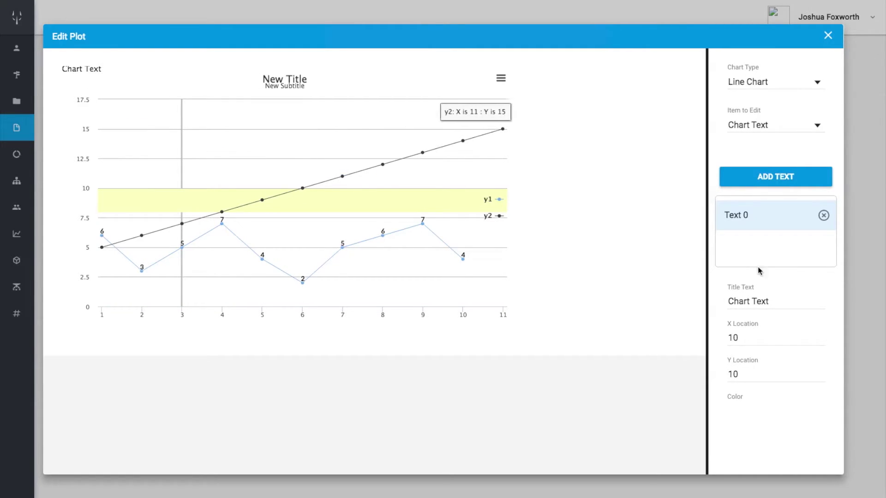
# Step: Set the chart text's title to "The value of y1[0][0] is #y1[0][0]"
pyautogui.click(776, 302)
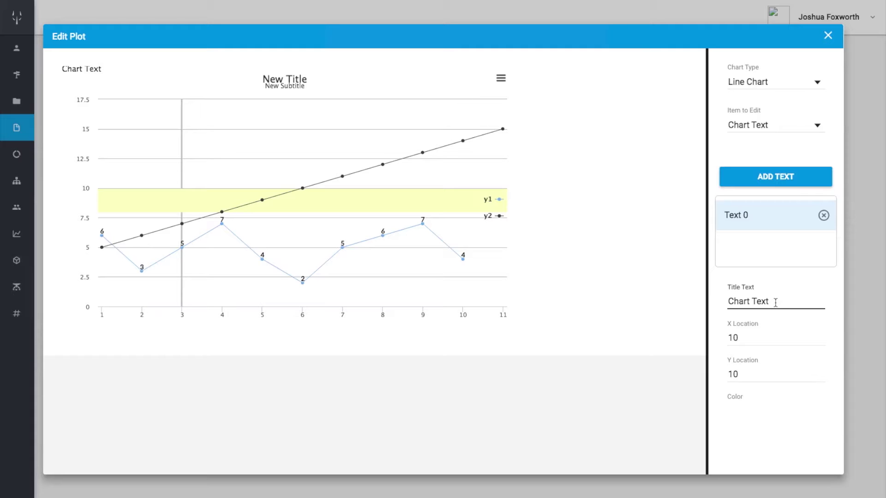
pyautogui.tripleClick(776, 302)
pyautogui.write('The value of')
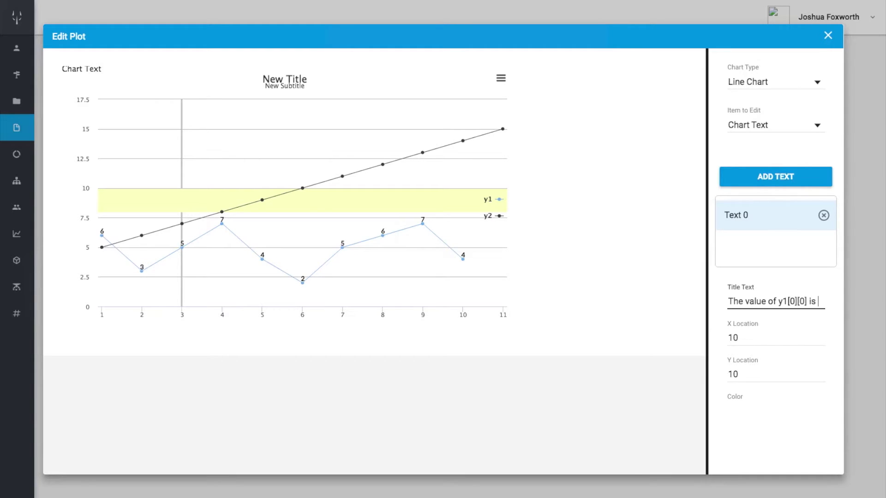
pyautogui.write('y1[0')
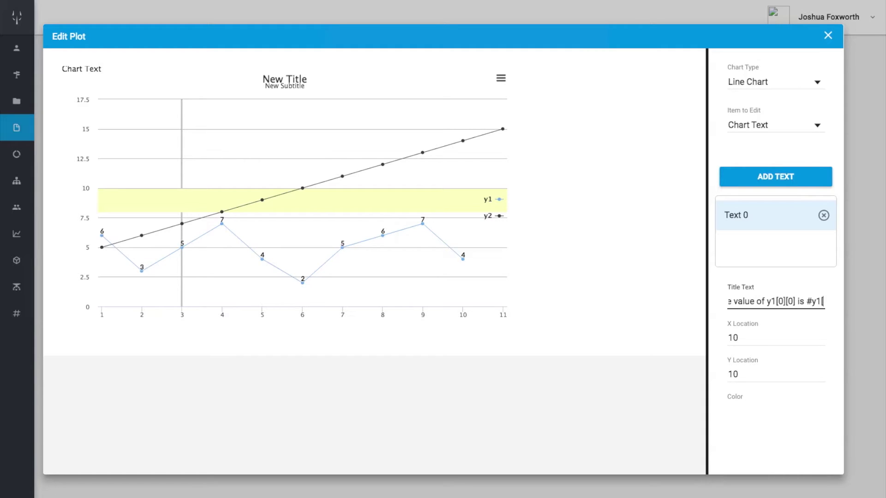
pyautogui.write('][0]')
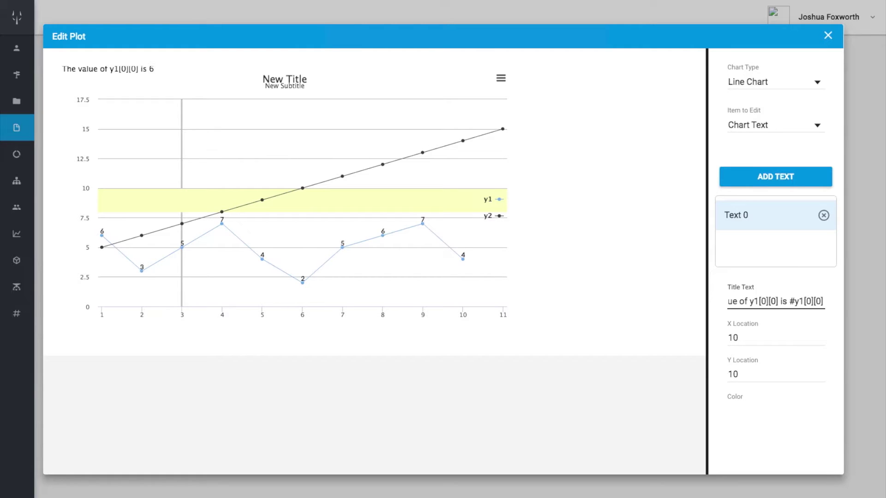
# Step: Set the chart text's X location to 100 and its Y location to 100
pyautogui.scroll(-3, 788, 368)
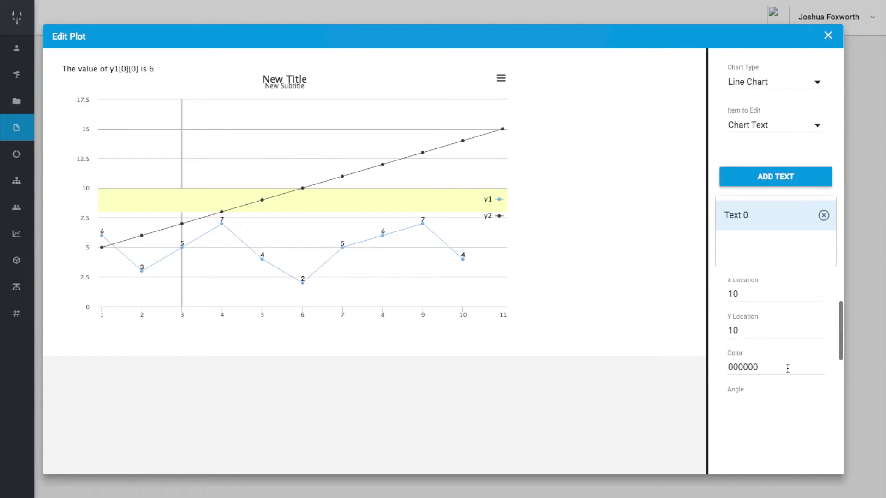
pyautogui.scroll(1, 788, 368)
pyautogui.scroll(-1, 787, 368)
pyautogui.scroll(2, 787, 368)
pyautogui.scroll(1, 787, 368)
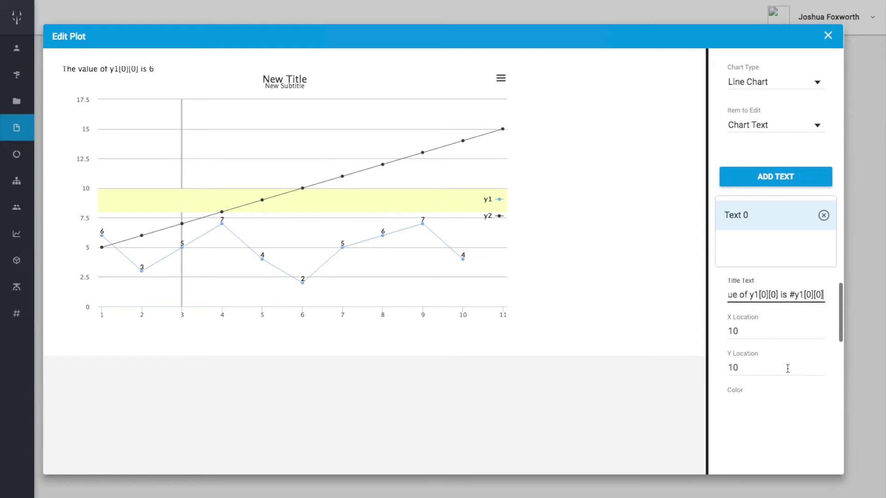
pyautogui.click(752, 333)
pyautogui.write('0')
pyautogui.scroll(1, 748, 303)
pyautogui.click(748, 365)
pyautogui.write('0')
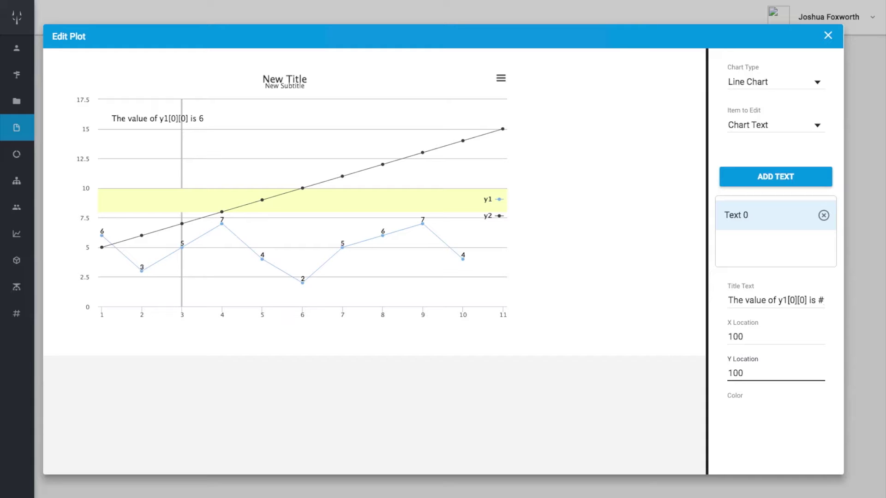
# Step: Remove the y2 dataset from the chart data
pyautogui.click(762, 129)
pyautogui.scroll(2, 763, 127)
pyautogui.click(763, 17)
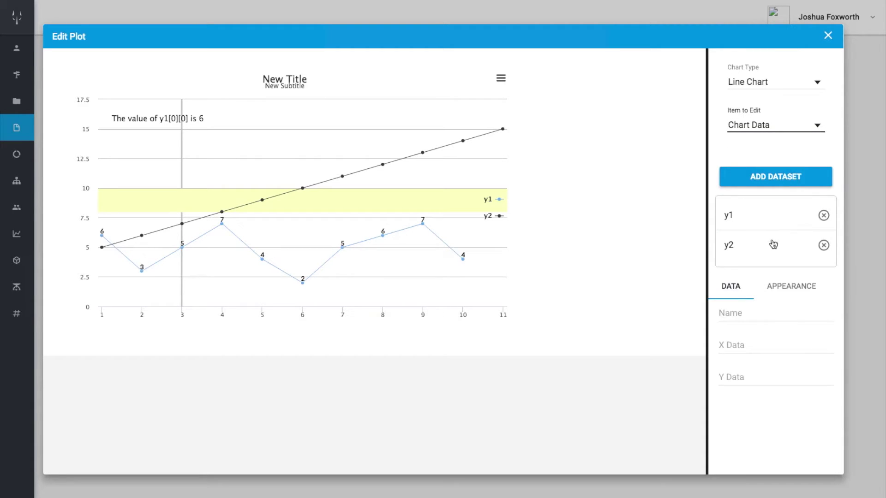
pyautogui.click(824, 246)
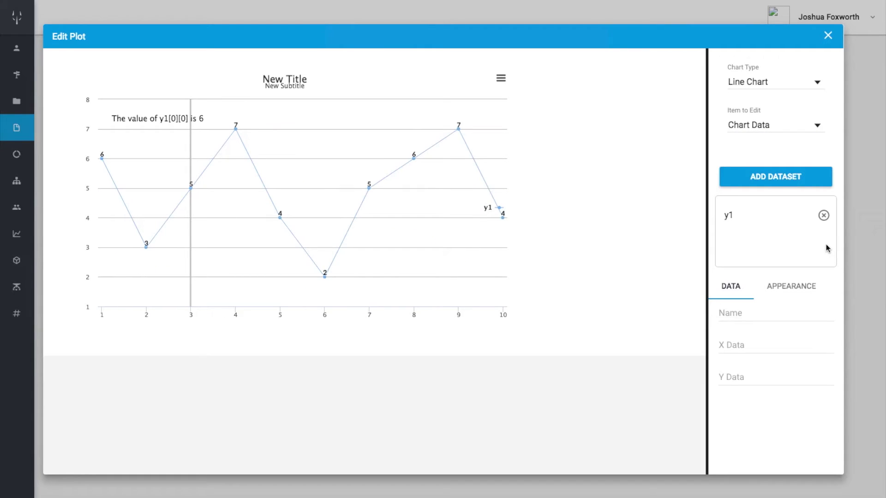
# Step: Rename the y1 dataset as y3 and turn off its data labels
pyautogui.click(755, 218)
pyautogui.click(742, 315)
pyautogui.write('3')
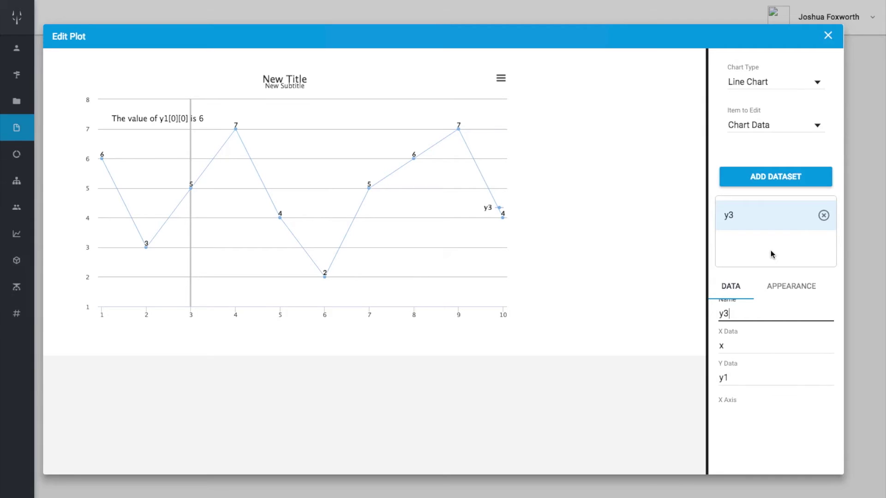
pyautogui.click(777, 286)
pyautogui.click(748, 326)
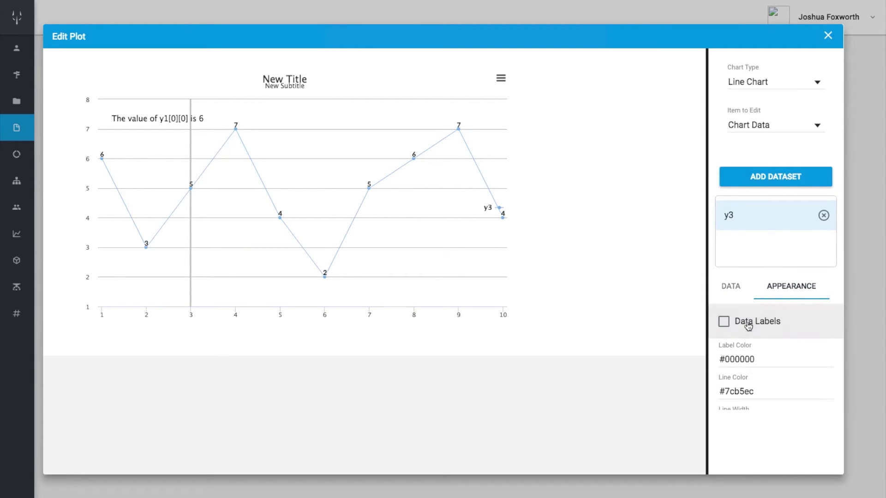
# Step: Set the y3 dataset's Y data to y3
pyautogui.click(736, 293)
pyautogui.click(757, 379)
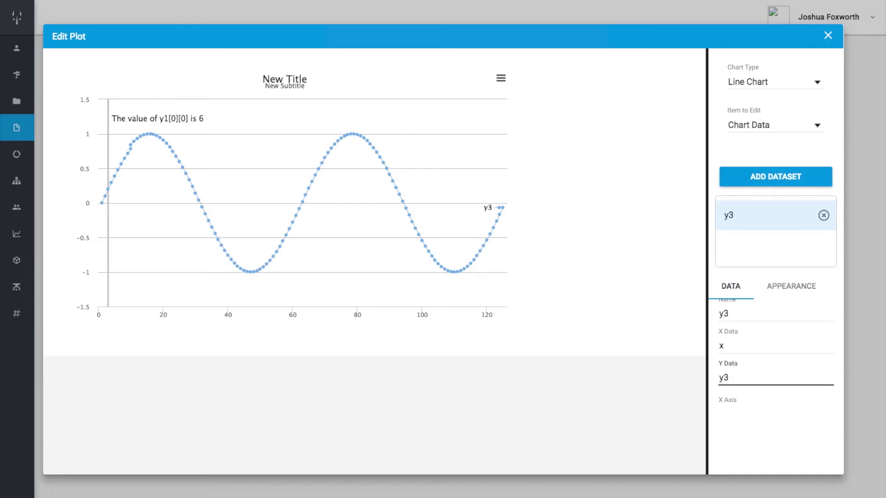
pyautogui.scroll(-3, 767, 362)
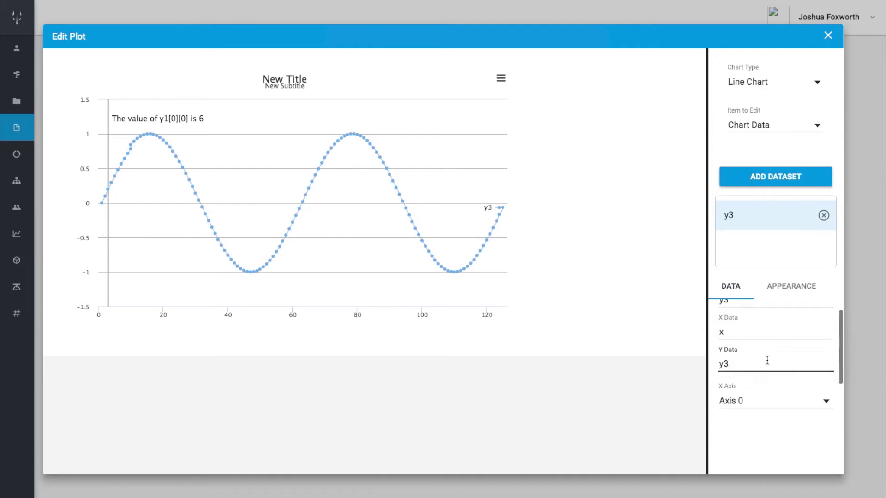
pyautogui.scroll(2, 767, 363)
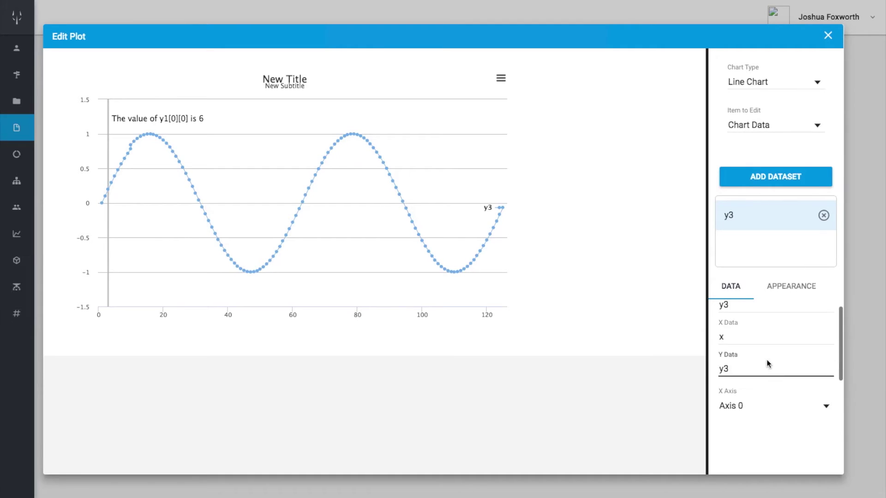
# Step: Turn the y3 dataset's point markers off and on again, and review its remaining appearance settings
pyautogui.click(785, 292)
pyautogui.scroll(-2, 739, 332)
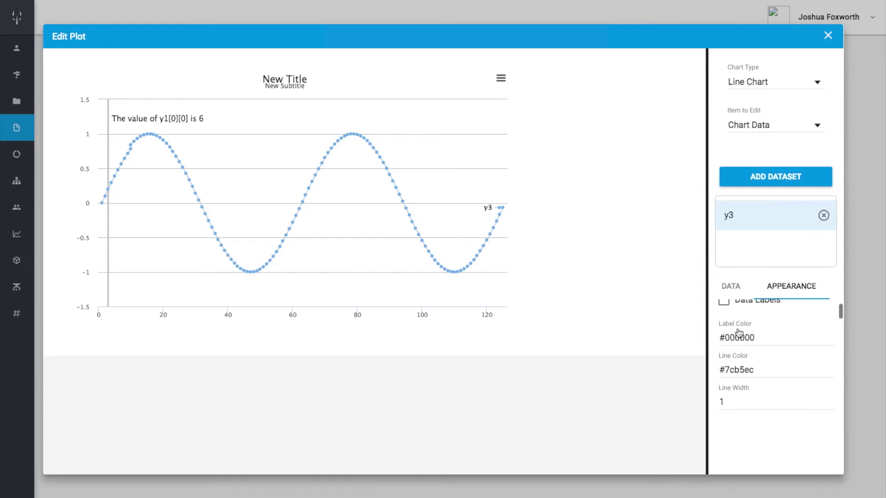
pyautogui.scroll(-5, 739, 332)
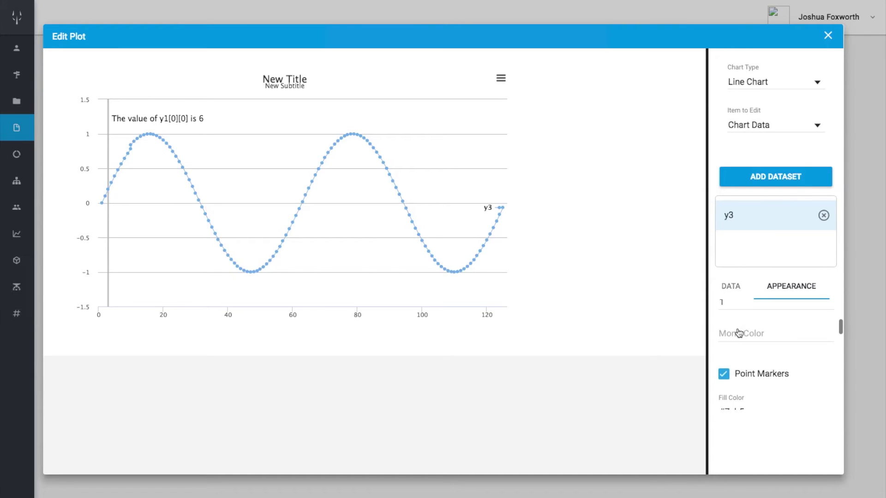
pyautogui.scroll(-1, 736, 326)
pyautogui.scroll(1, 736, 324)
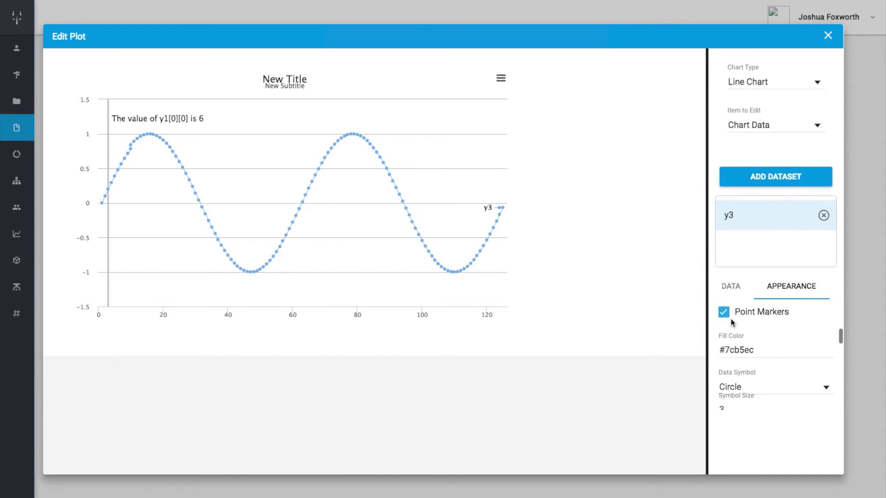
pyautogui.click(725, 318)
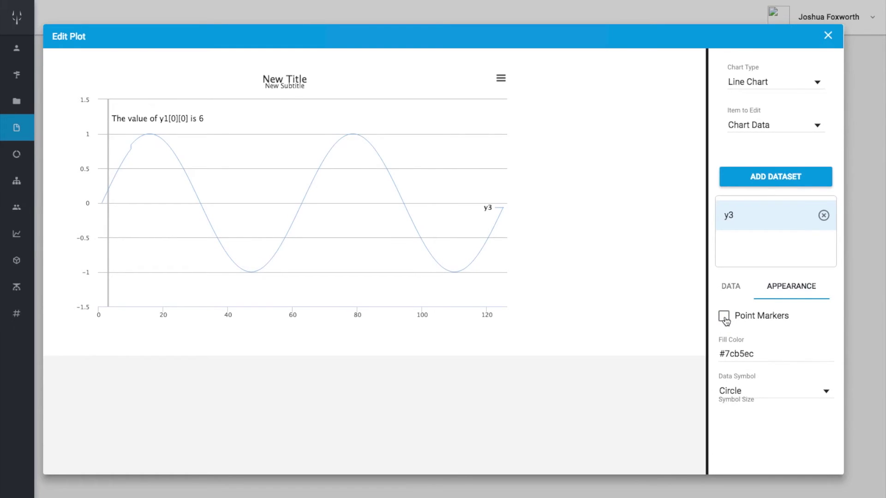
pyautogui.click(725, 320)
pyautogui.scroll(-3, 749, 356)
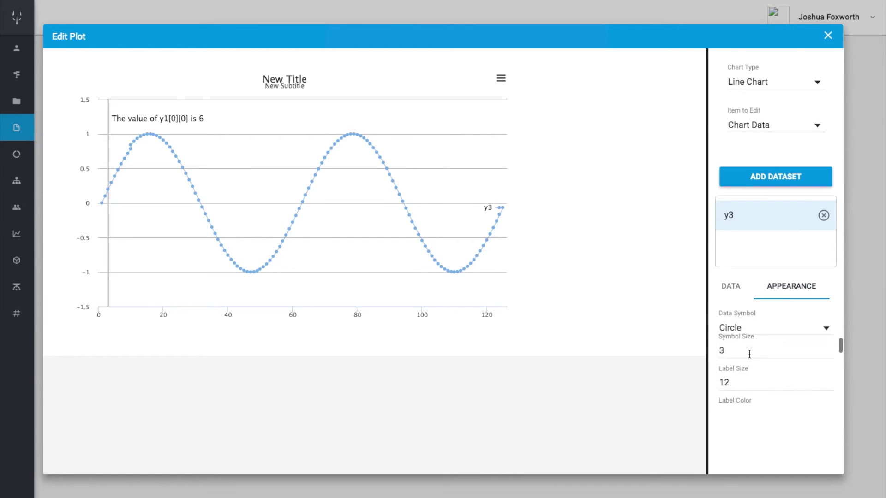
pyautogui.scroll(-5, 749, 354)
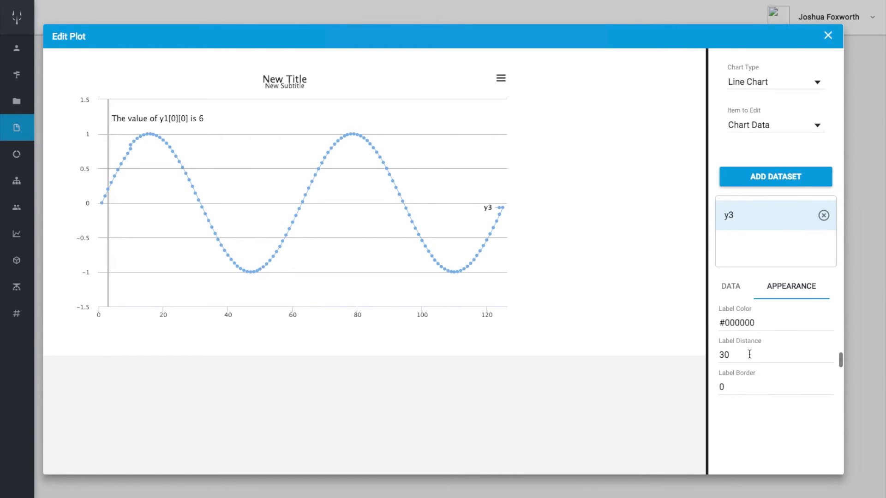
pyautogui.scroll(-5, 749, 354)
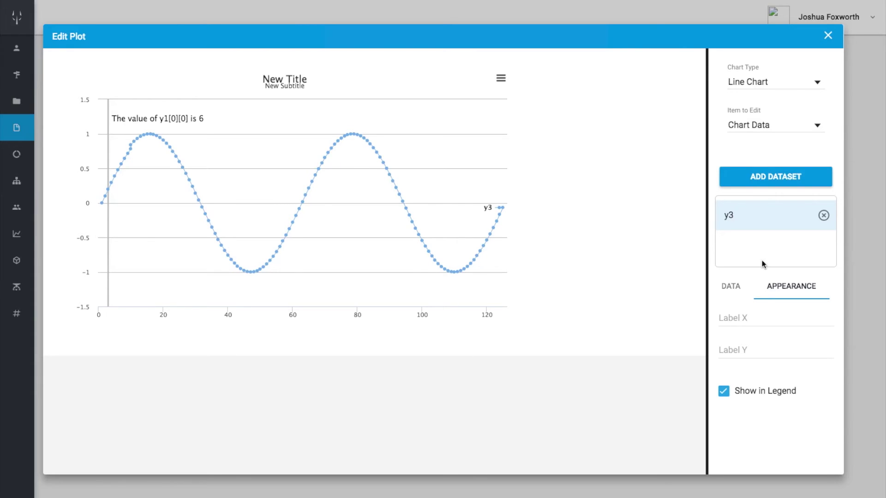
pyautogui.click(730, 288)
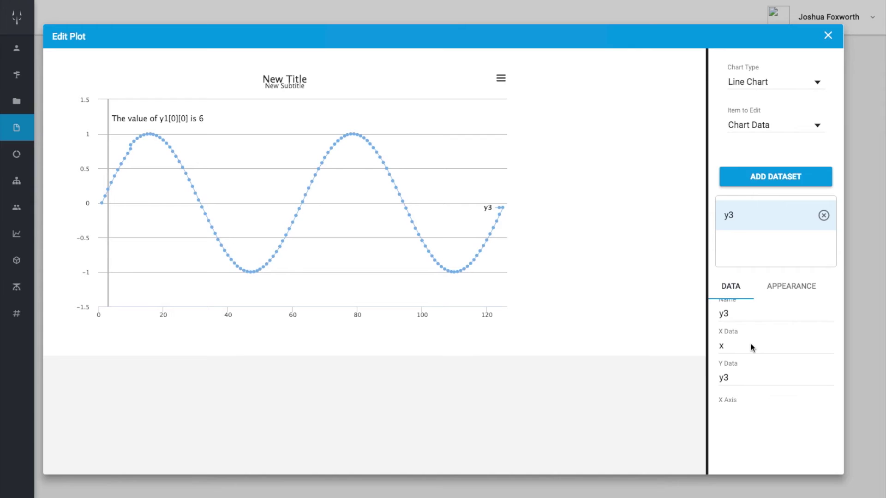
# Step: Add a second Y axis and set its axis label to "Second Axis"
pyautogui.click(779, 130)
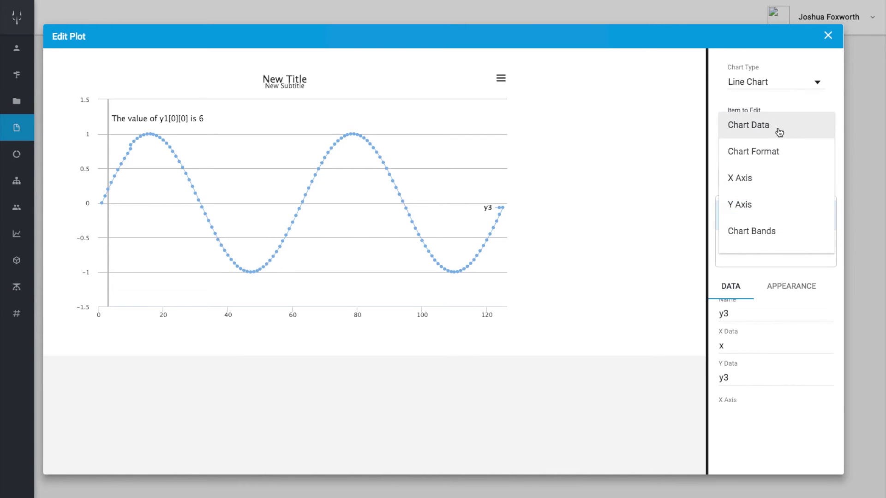
pyautogui.click(764, 210)
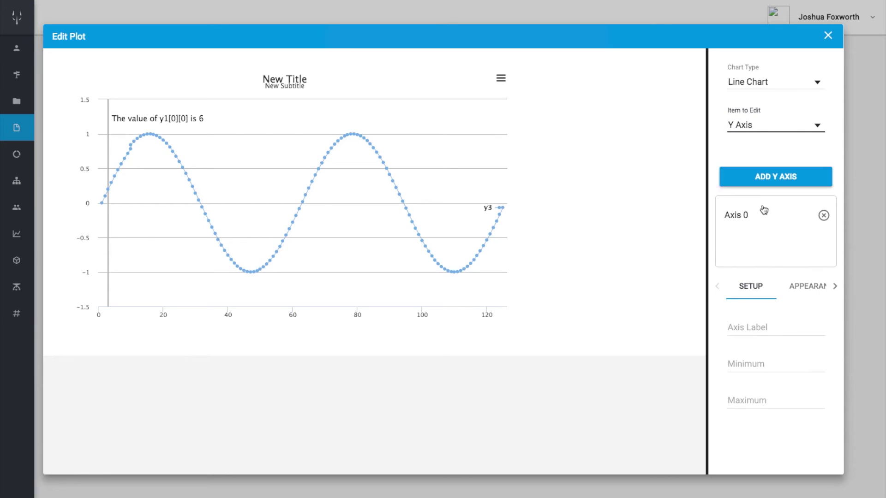
pyautogui.click(762, 214)
pyautogui.click(770, 183)
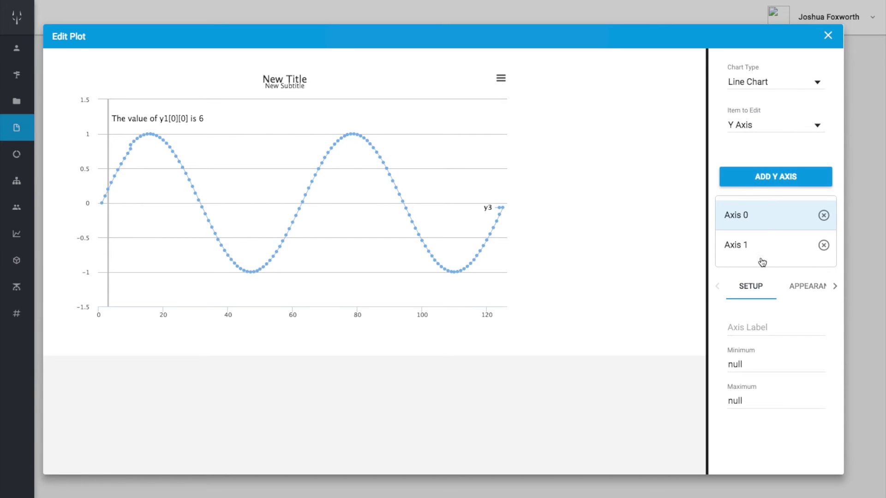
pyautogui.click(762, 247)
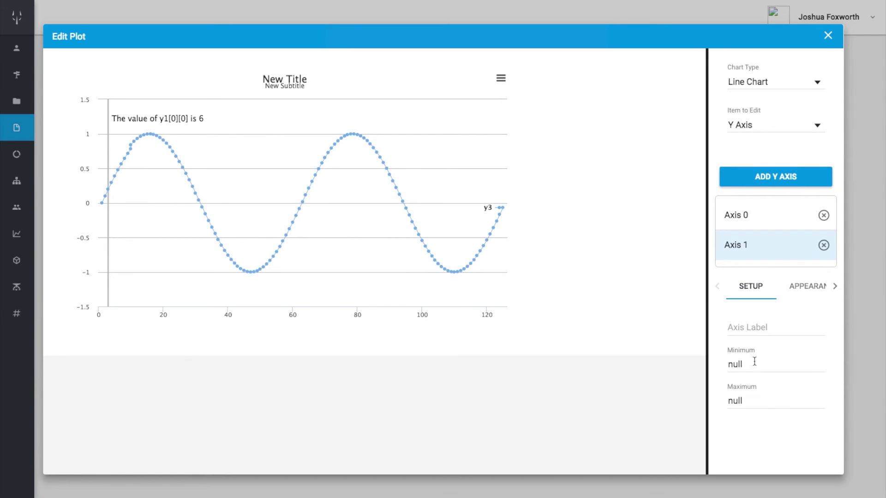
pyautogui.click(774, 330)
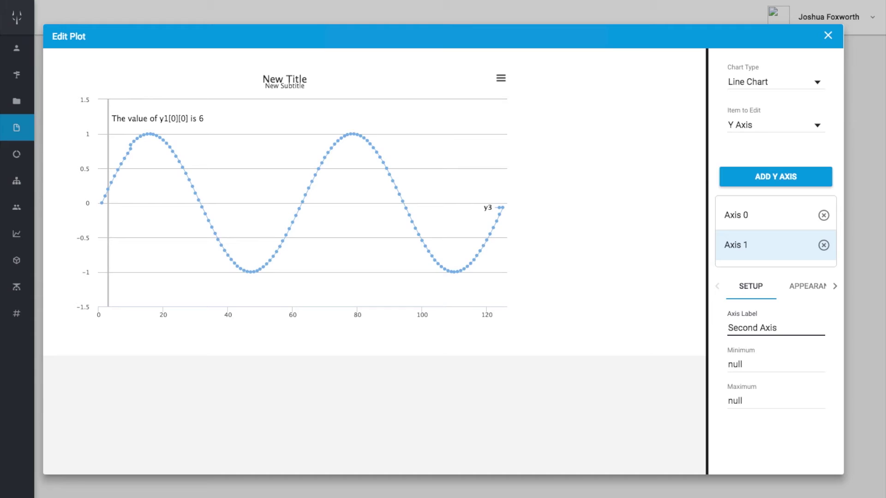
pyautogui.scroll(-3, 796, 386)
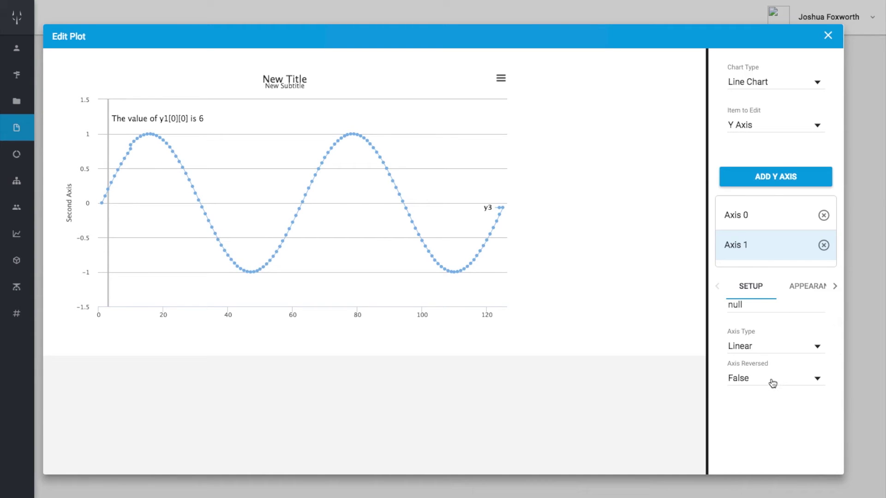
# Step: Set the second Y axis's opposite-side appearance option to True
pyautogui.click(807, 289)
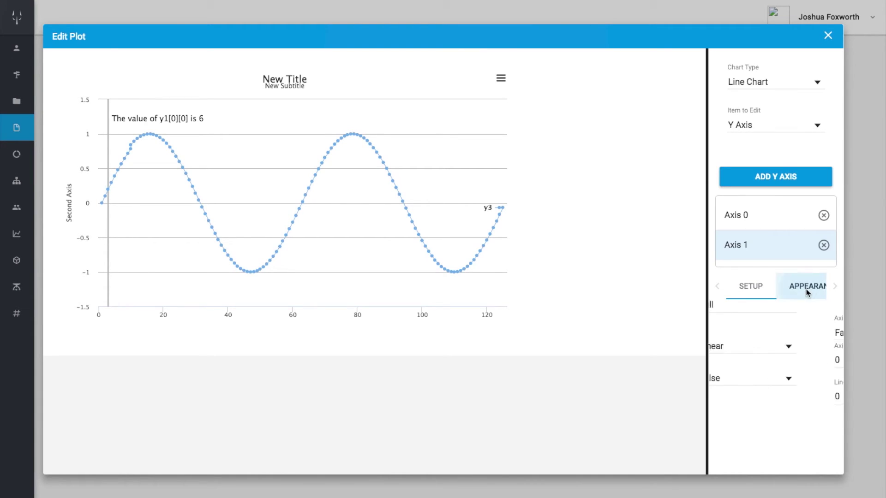
pyautogui.click(772, 334)
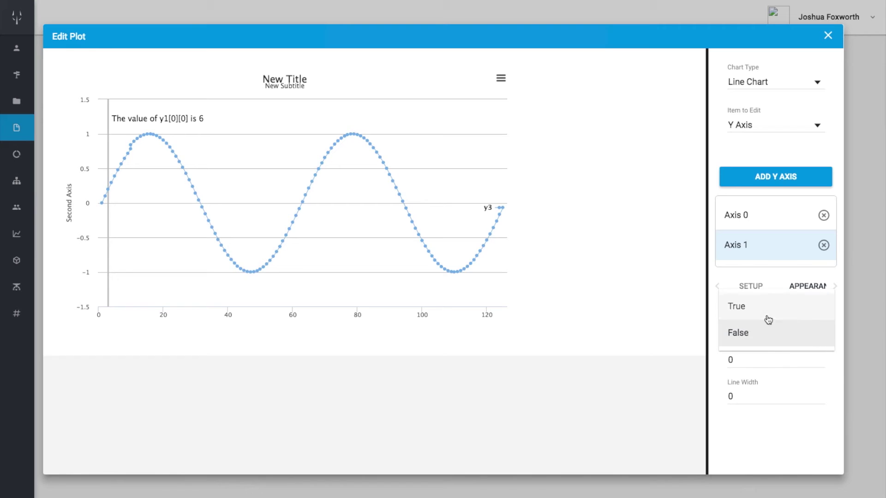
pyautogui.click(766, 307)
pyautogui.scroll(-3, 770, 372)
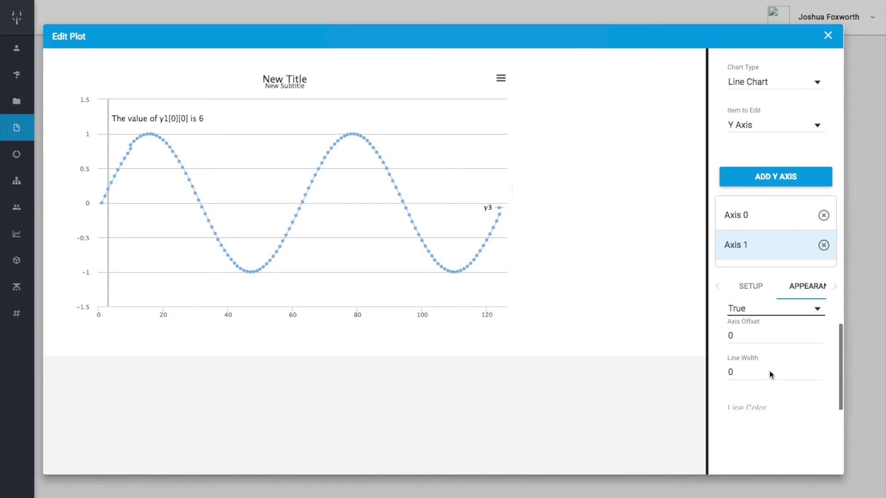
# Step: Set the right margin in the chart format settings to 100
pyautogui.scroll(3, 770, 371)
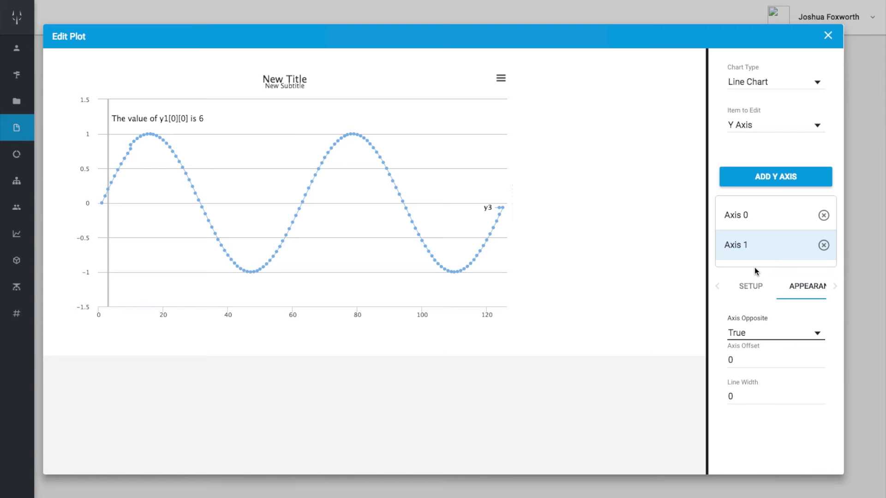
pyautogui.click(758, 126)
pyautogui.scroll(1, 758, 132)
pyautogui.click(763, 98)
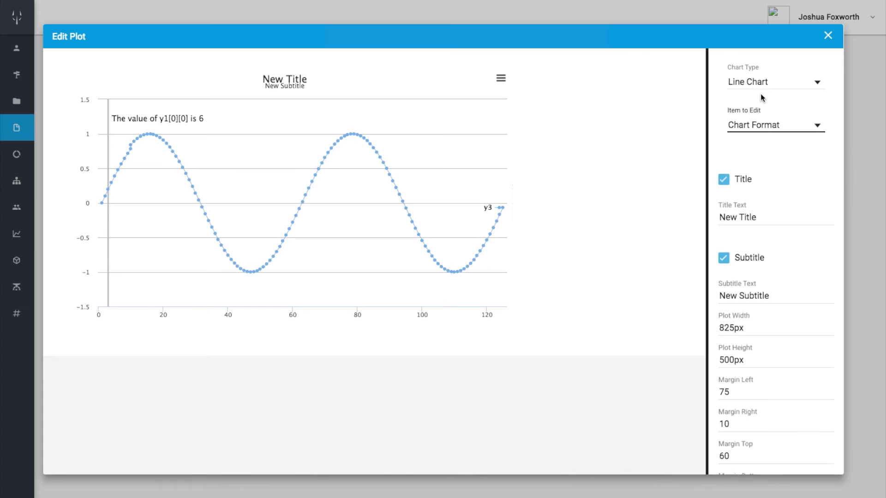
pyautogui.scroll(-1, 754, 398)
pyautogui.click(748, 397)
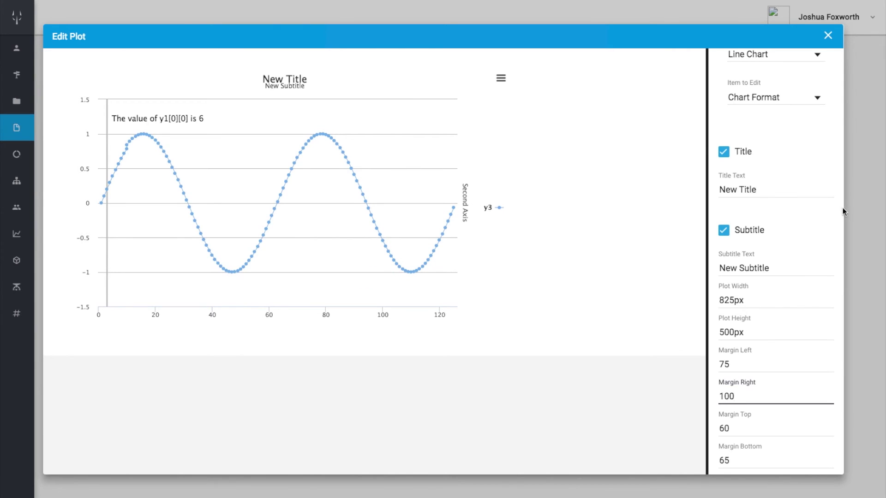
# Step: Add a second dataset to the chart data and set its Y data to y4
pyautogui.scroll(1, 848, 211)
pyautogui.click(778, 126)
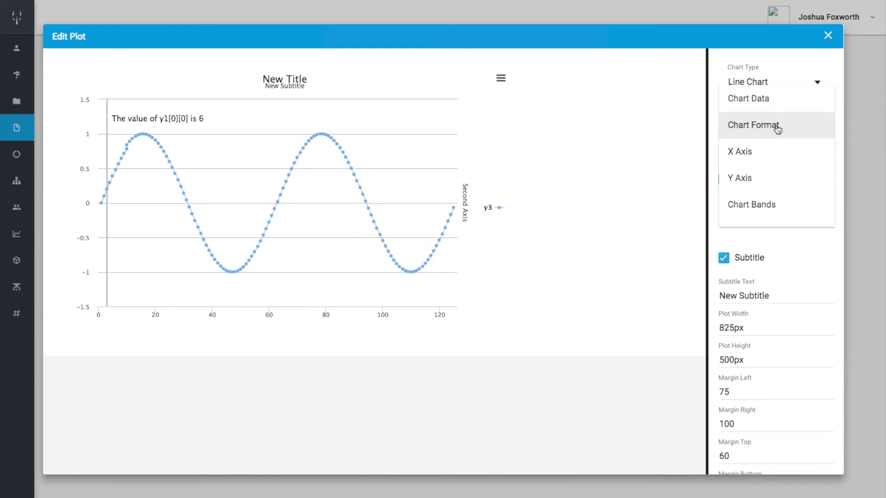
pyautogui.click(763, 98)
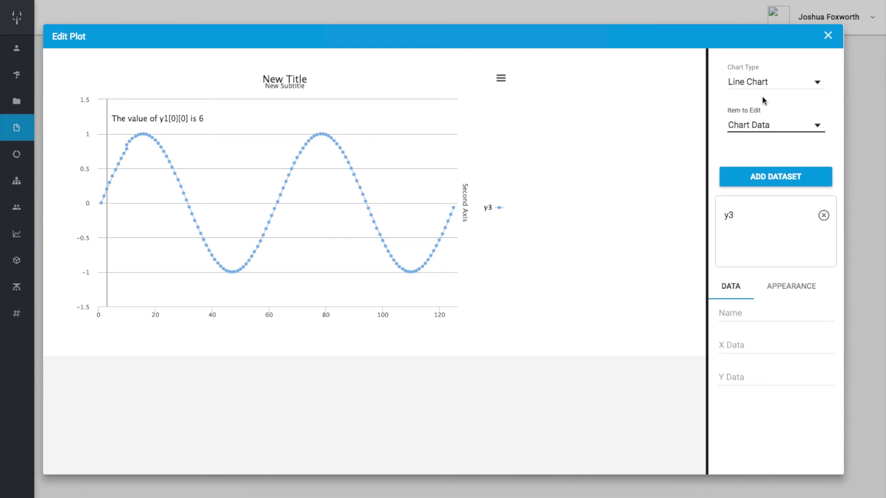
pyautogui.click(764, 180)
pyautogui.click(736, 244)
pyautogui.click(732, 376)
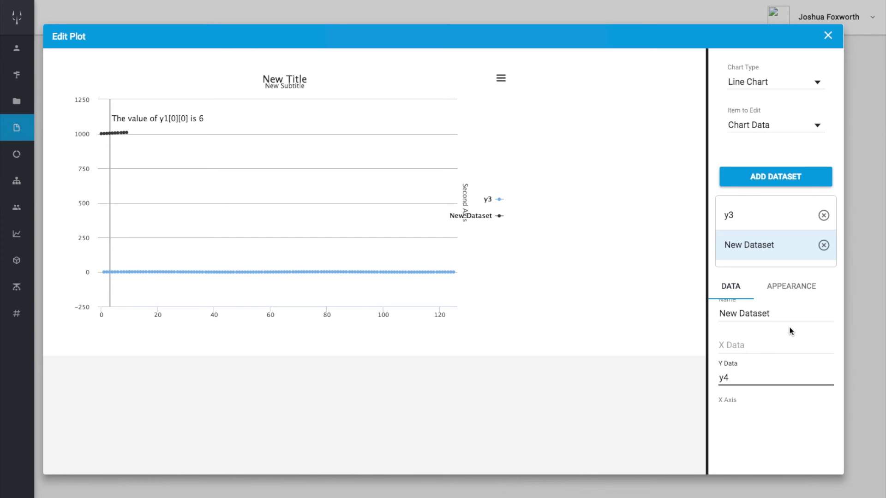
# Step: Change the y3 dataset's Y data to y1 and rename the dataset y1
pyautogui.click(748, 222)
pyautogui.click(750, 317)
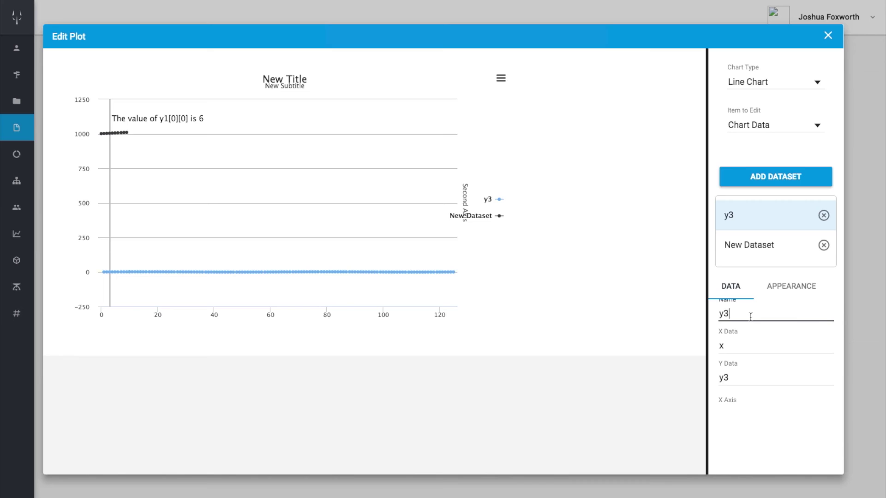
pyautogui.click(743, 377)
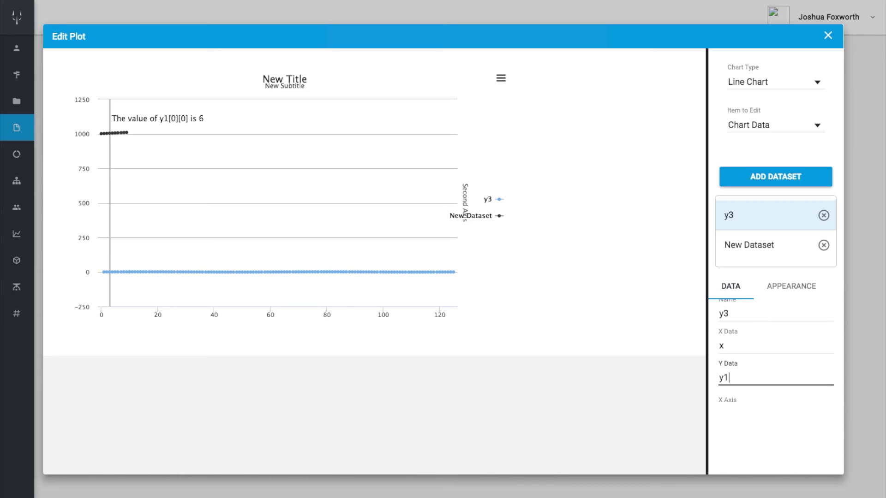
pyautogui.click(748, 313)
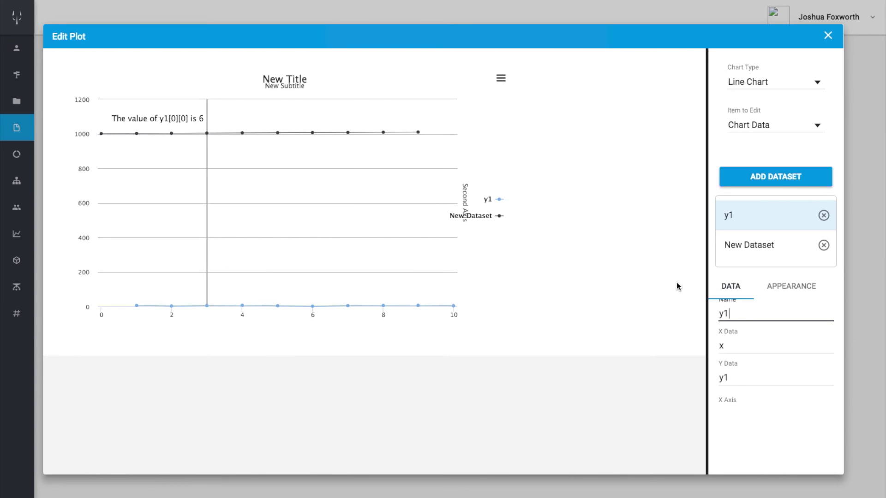
# Step: Rename the dataset that plots y4 as "High data"
pyautogui.click(765, 249)
pyautogui.click(762, 311)
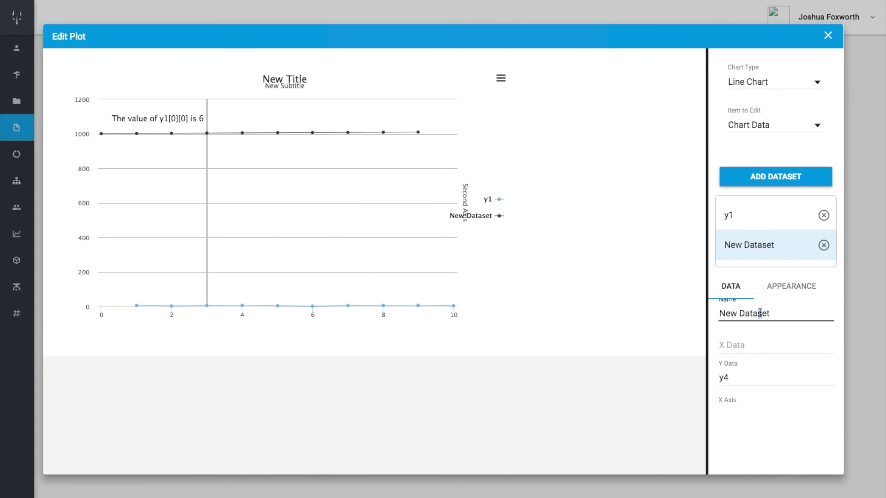
pyautogui.hotkey('ctrl', 'a')
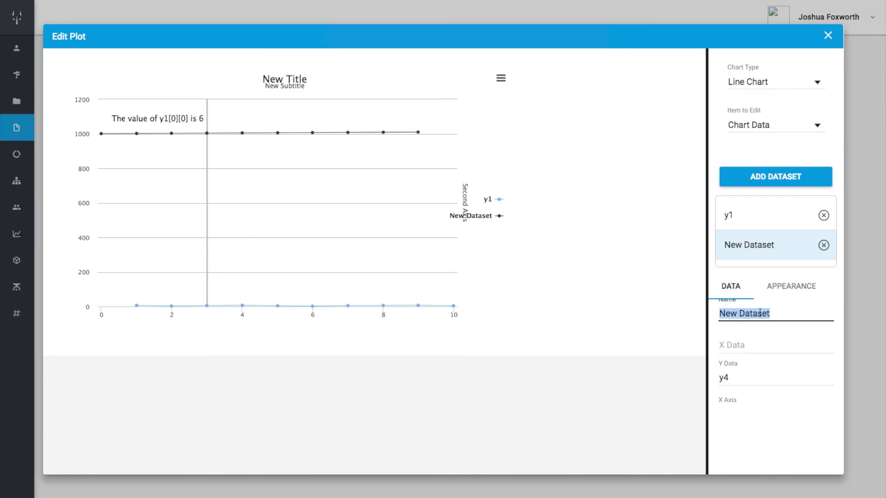
pyautogui.write('High data')
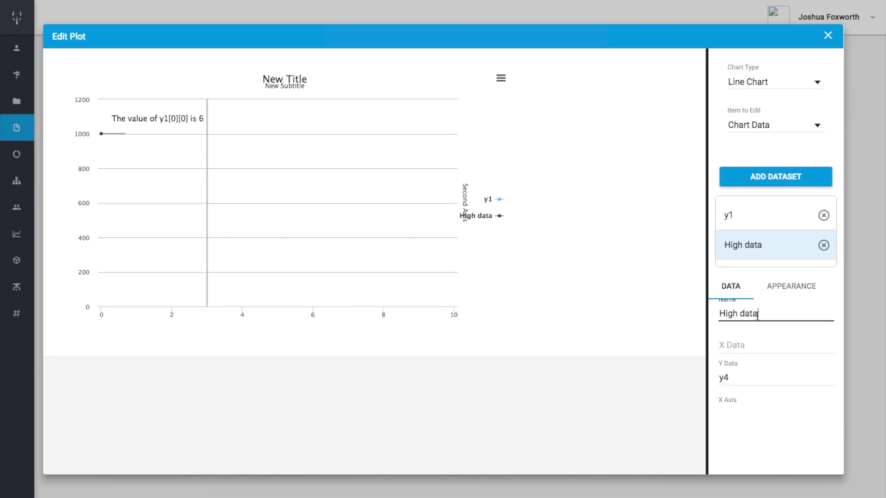
# Step: Assign the High data dataset to Axis 1 as its Y axis
pyautogui.scroll(-1, 761, 318)
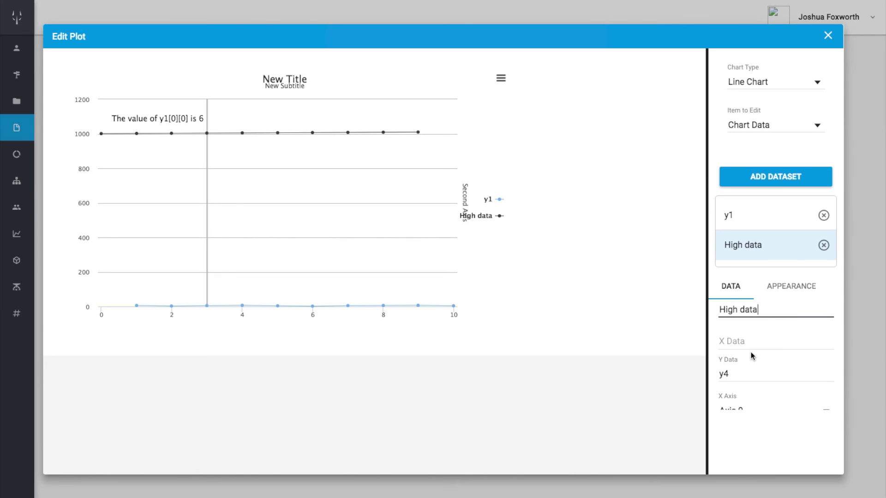
pyautogui.scroll(-1, 753, 356)
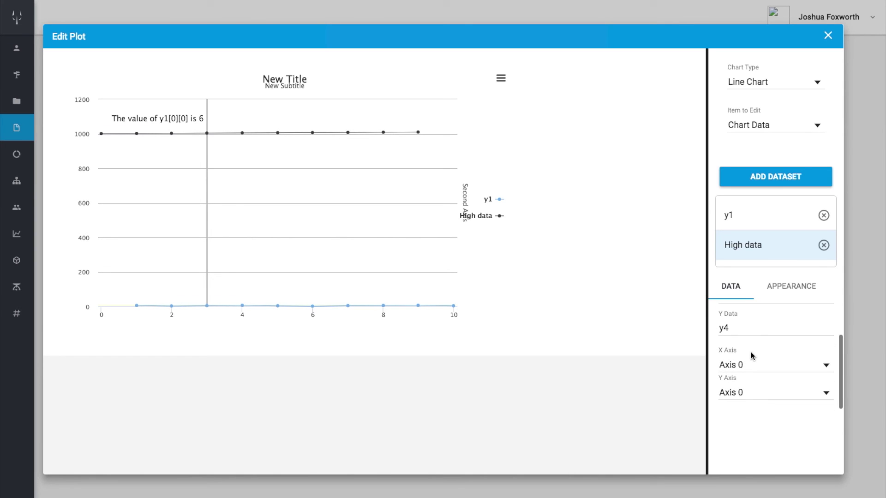
pyautogui.click(741, 396)
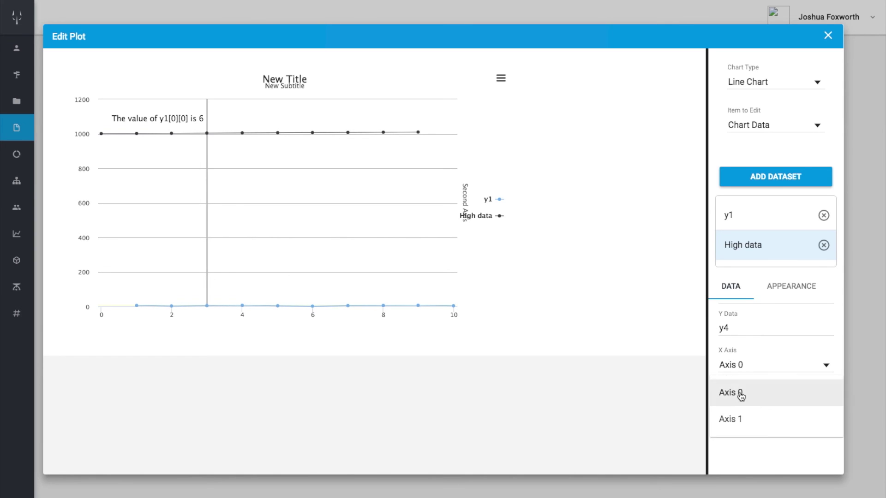
pyautogui.click(735, 420)
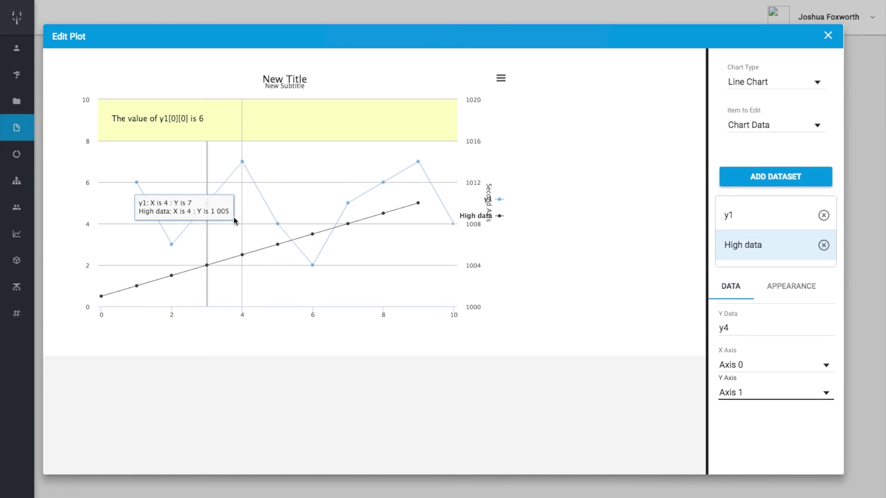